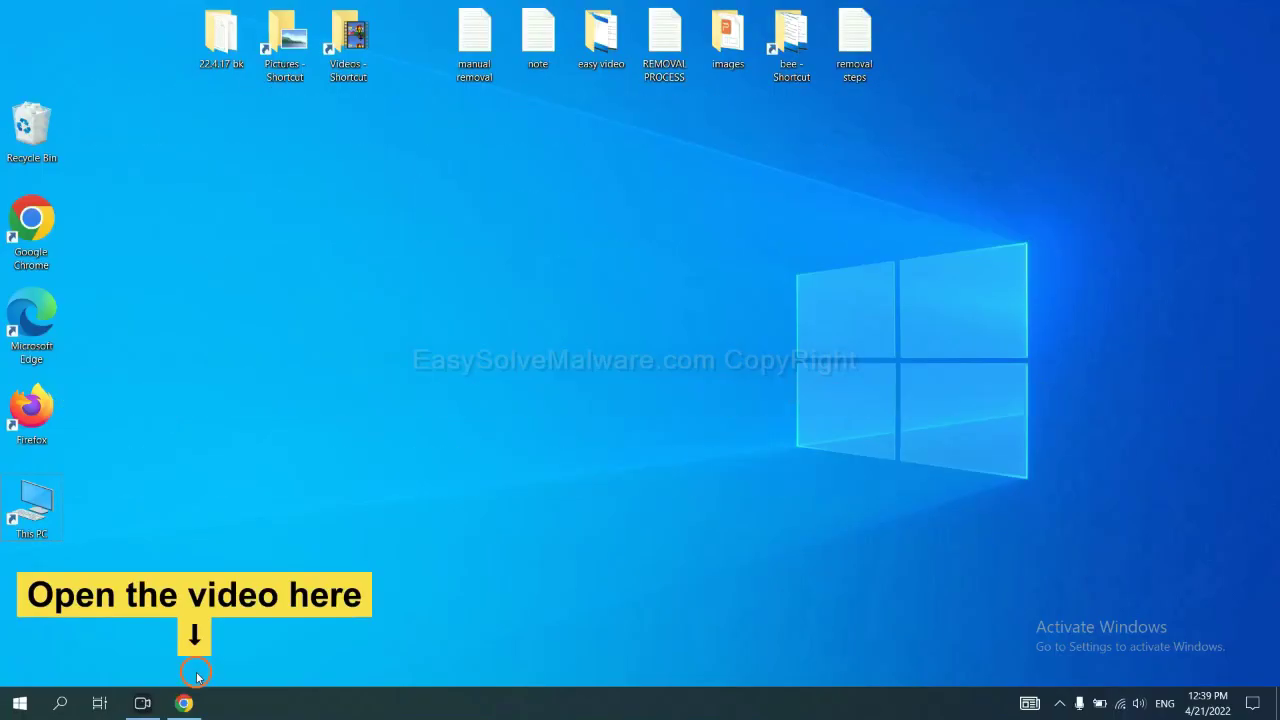
Step: Download the SpyHunter for Windows installer from the easysolvemalware.com removal guide in Chrome
left_click(196, 702)
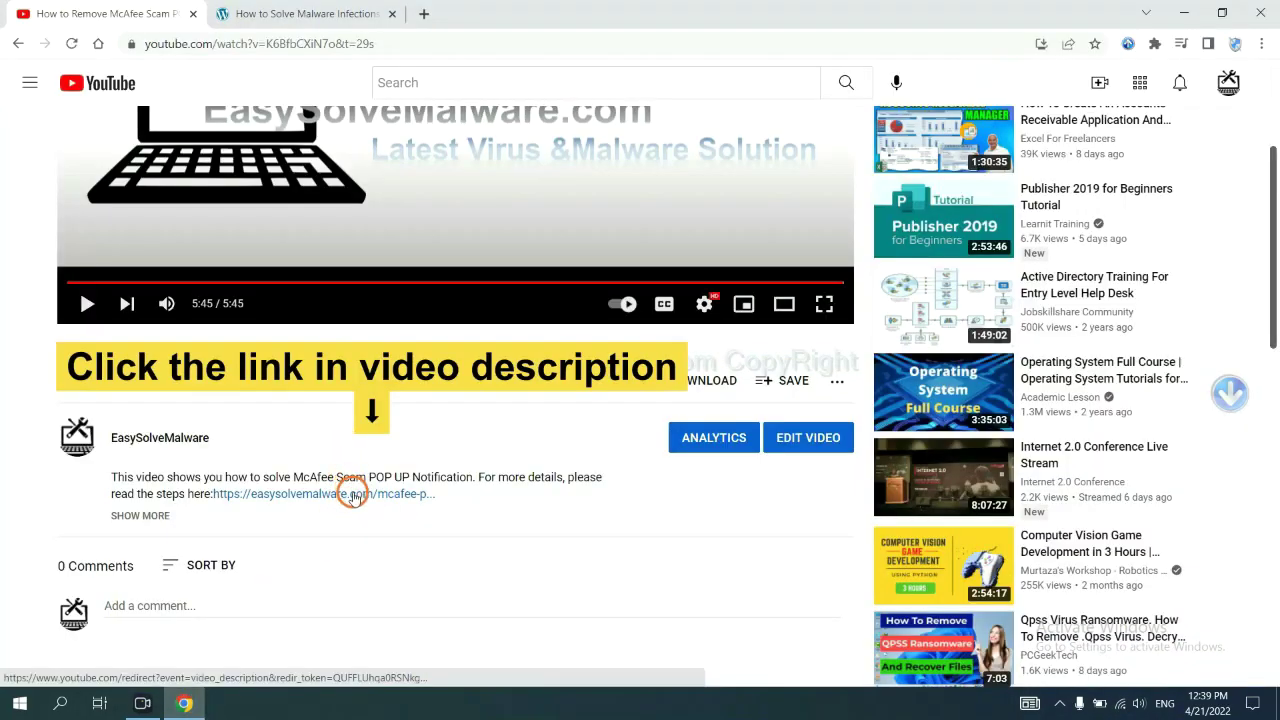
left_click(328, 13)
left_click(977, 209)
scroll(1270, 335, "down", 2)
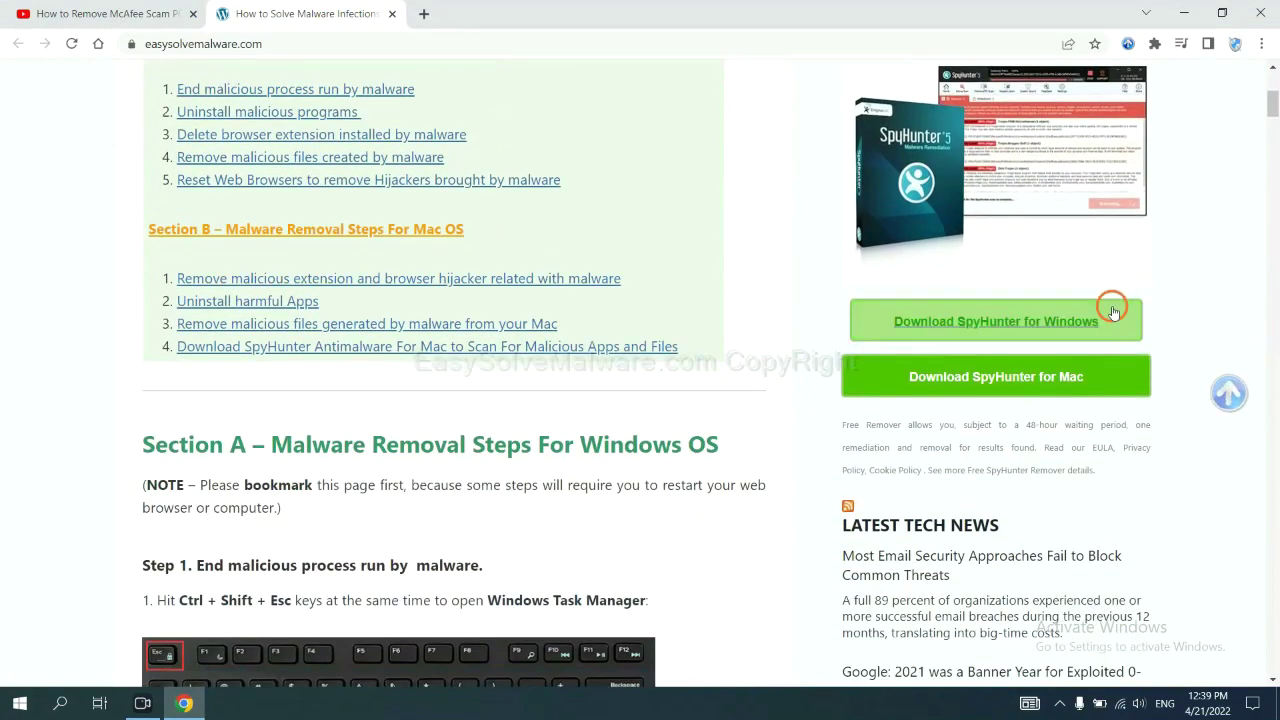
left_click(1086, 318)
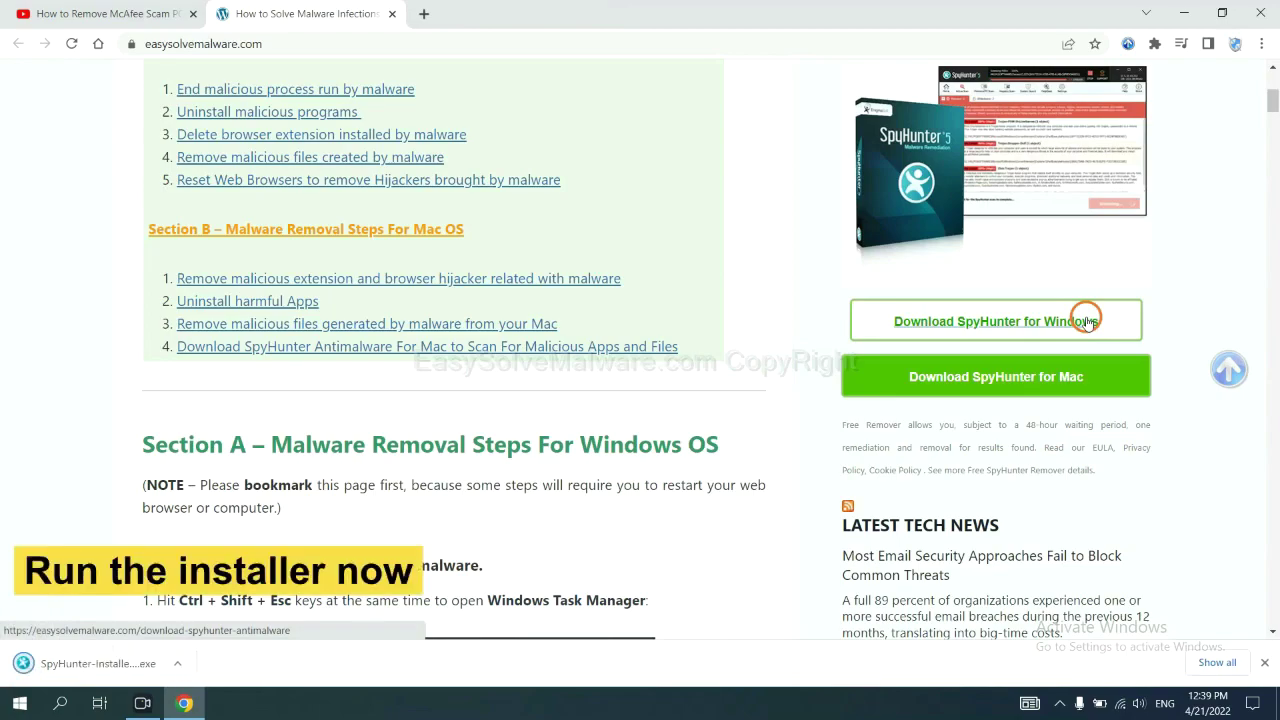
Step: Run the downloaded installer in English, accept the EULA and start installing SpyHunter 5
left_click(80, 665)
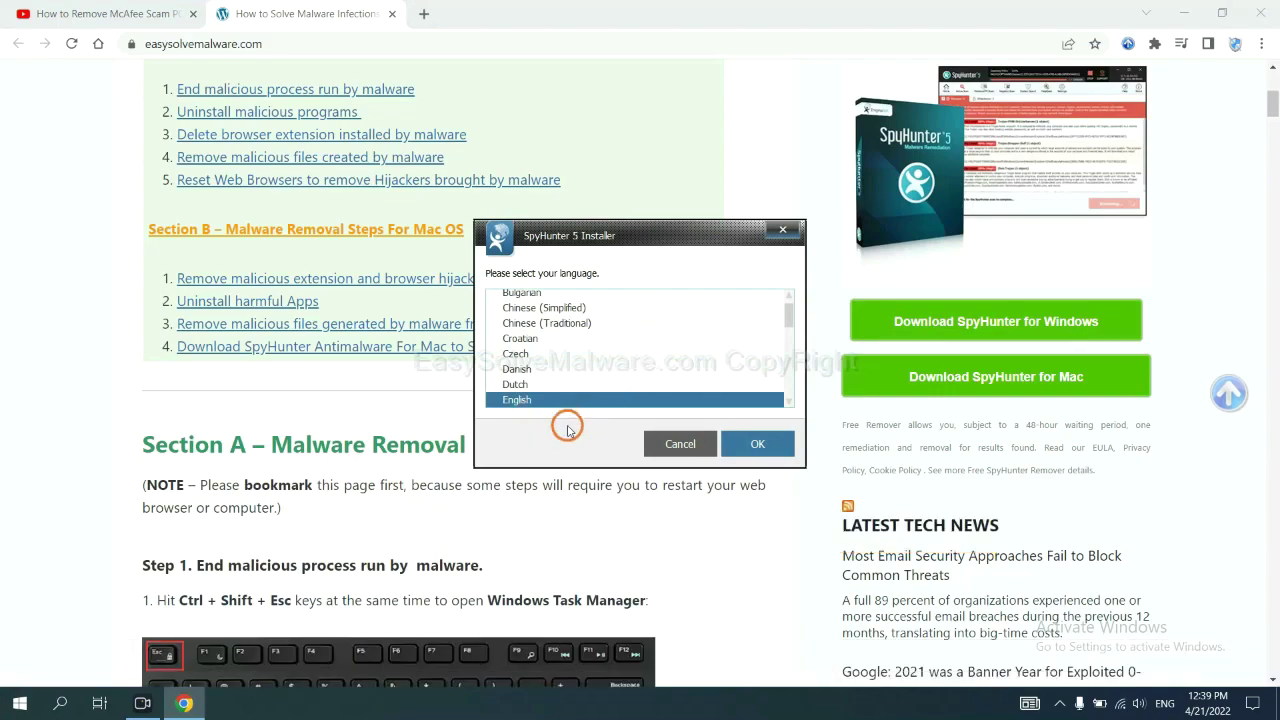
left_click(745, 443)
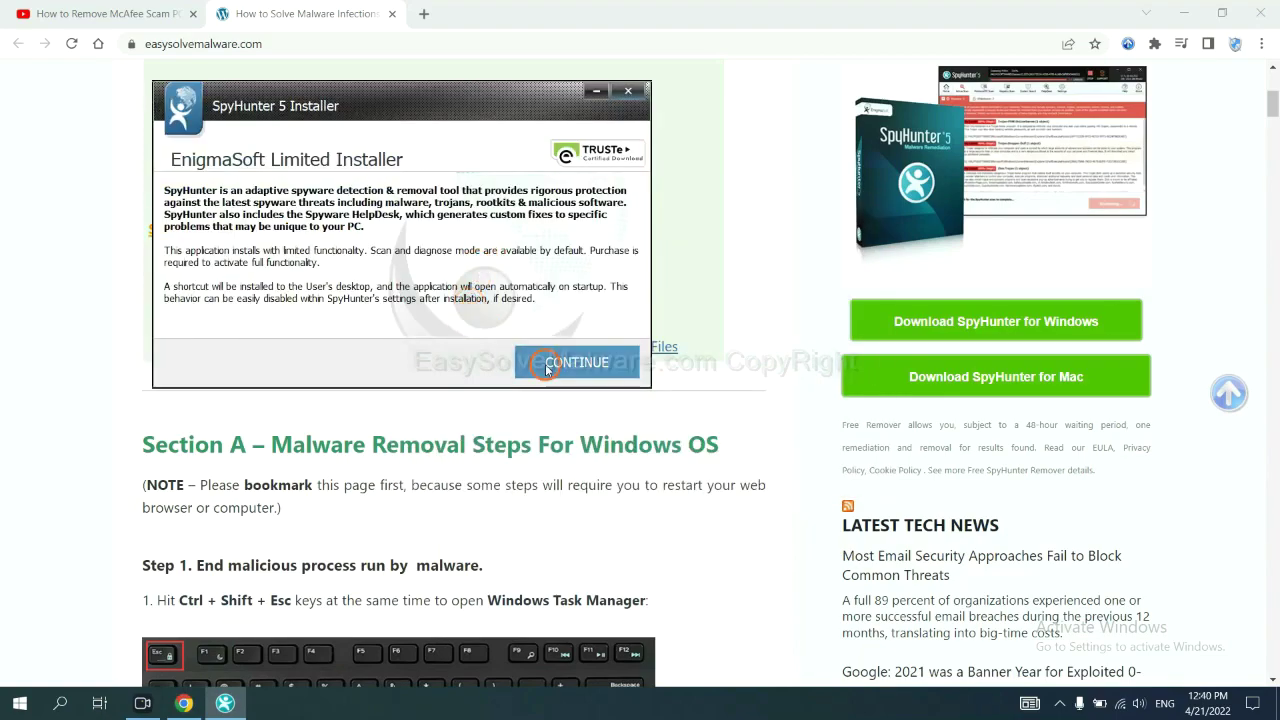
left_click(550, 365)
left_click(412, 320)
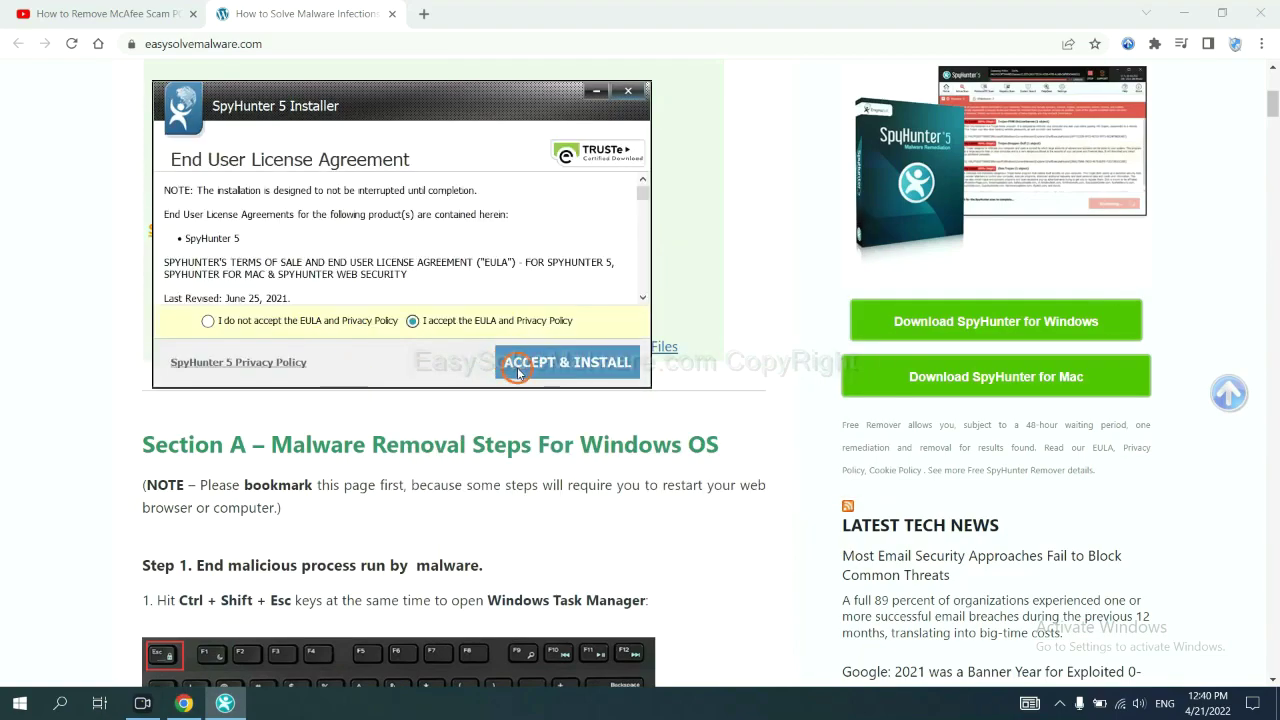
left_click(517, 368)
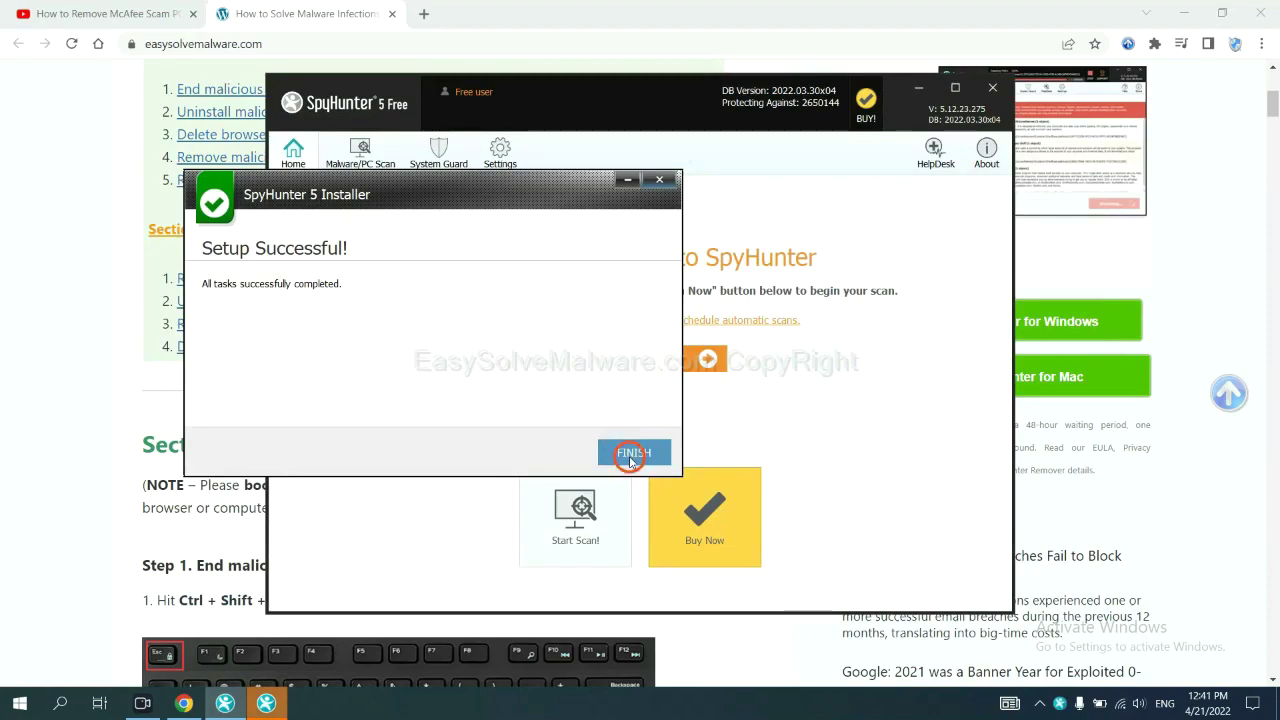
Step: Run a SpyHunter 5 scan and continue past the detected unknown object remove360.bat
left_click(628, 455)
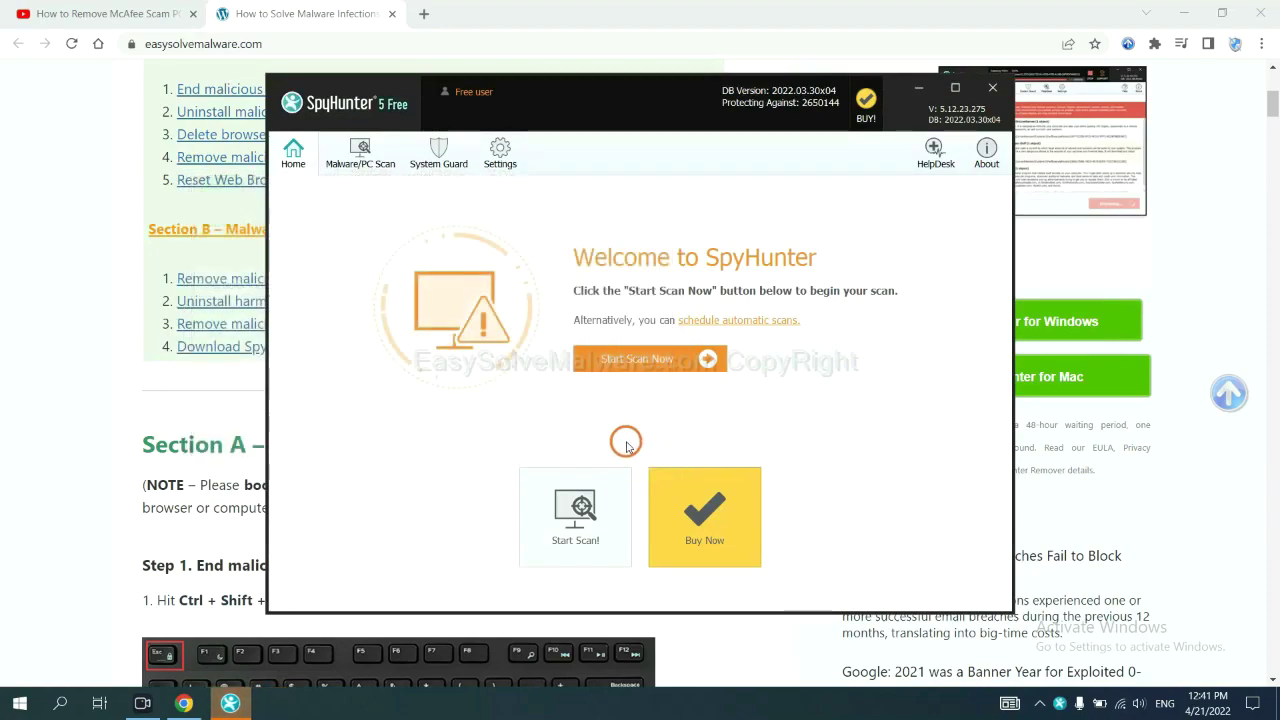
left_click(630, 362)
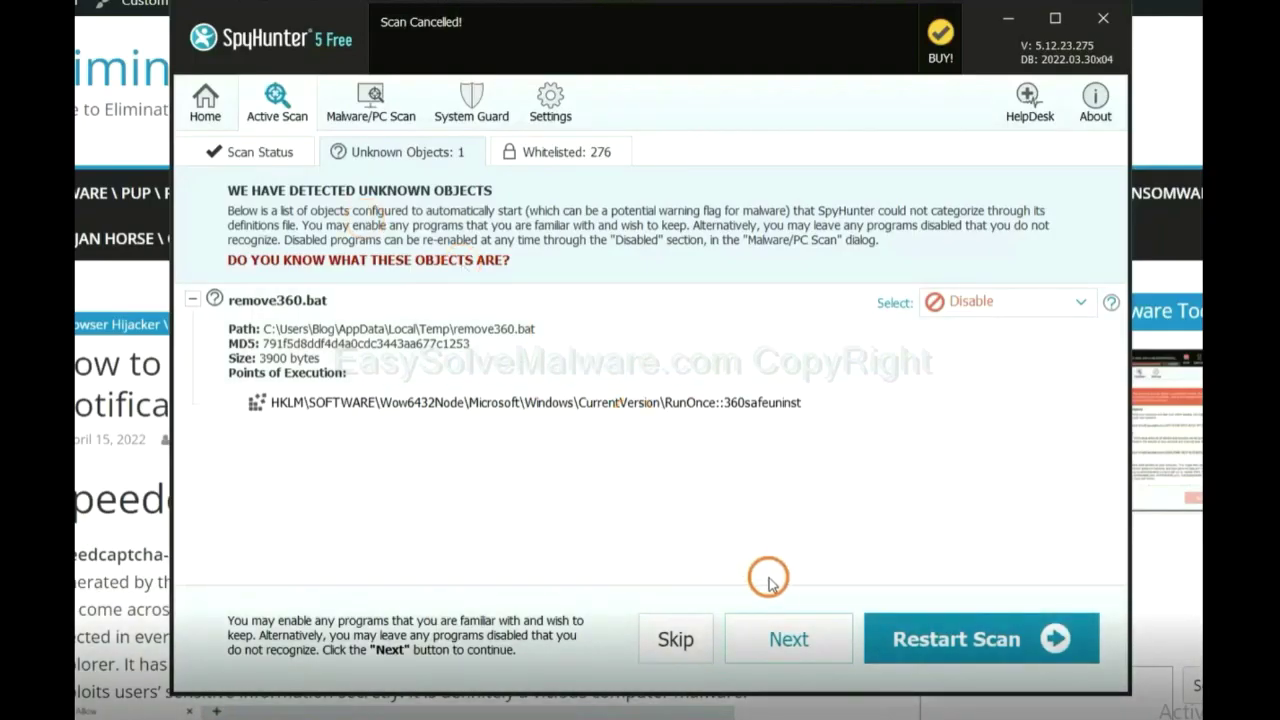
left_click(788, 643)
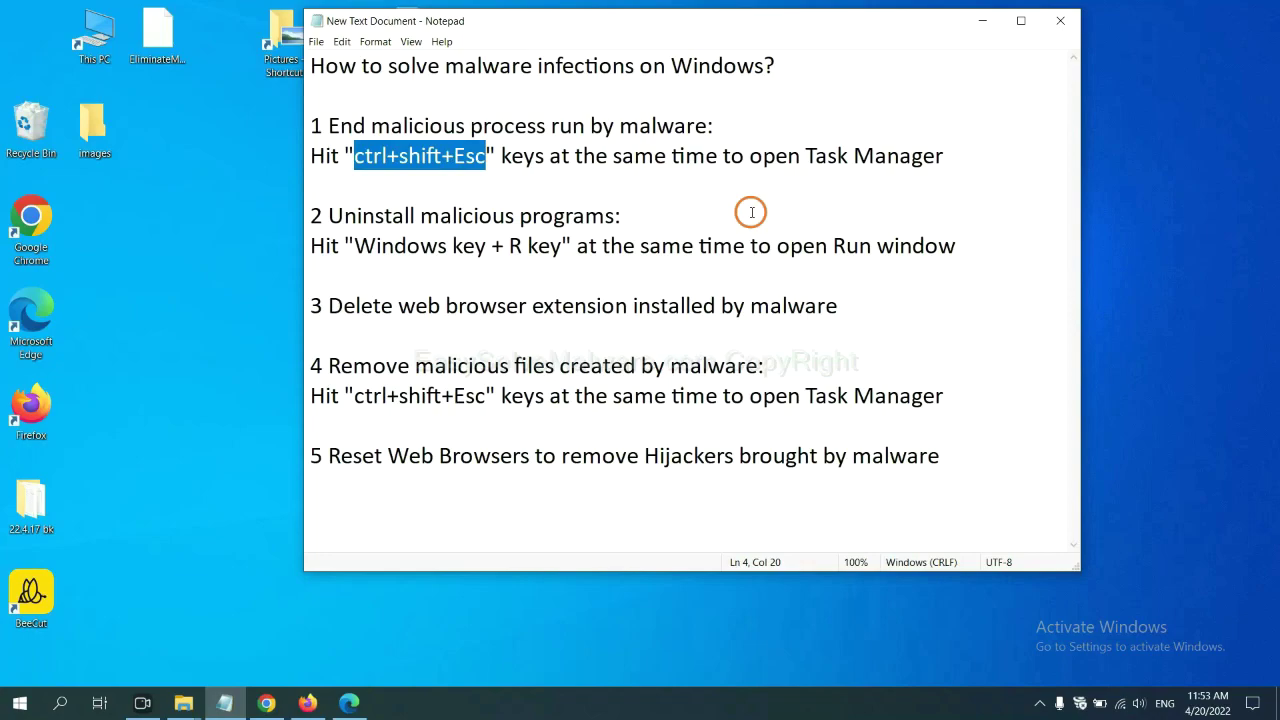
Step: End the Usermode Font Driver Host process in Task Manager, then close Task Manager
left_click_drag(486, 157, 357, 160)
key("ctrl+shift+Escape")
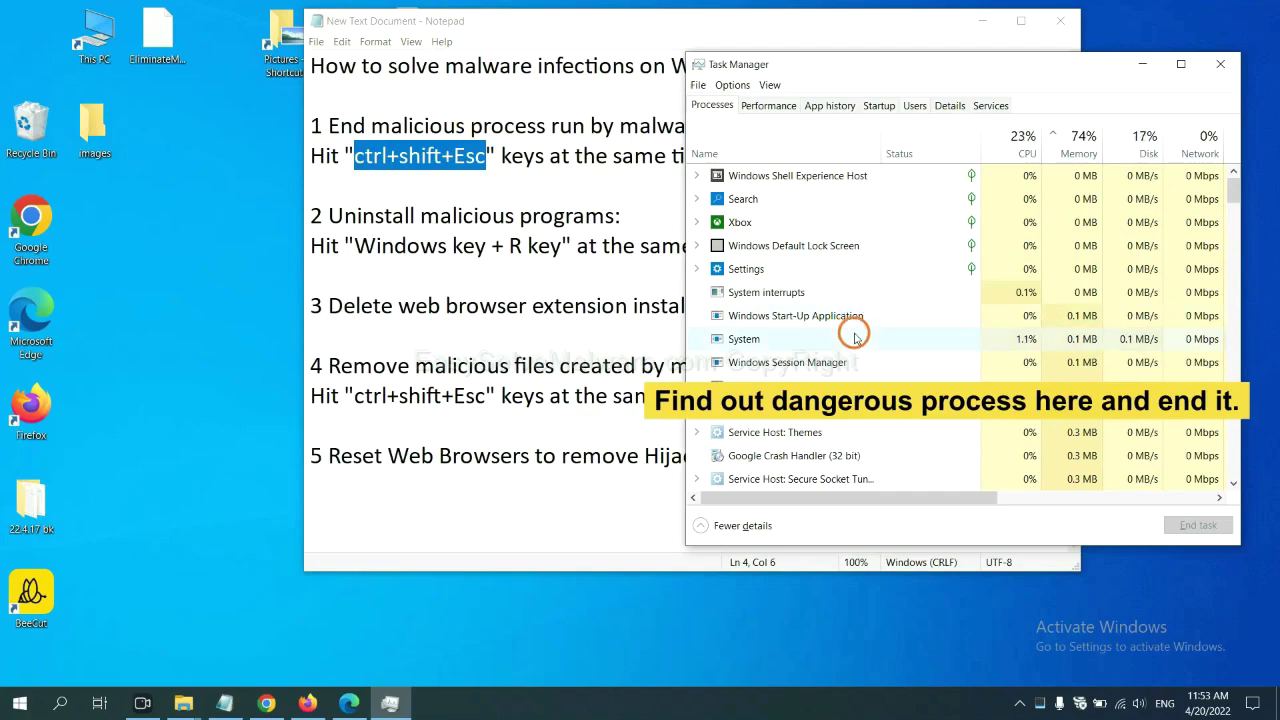
left_click(855, 338)
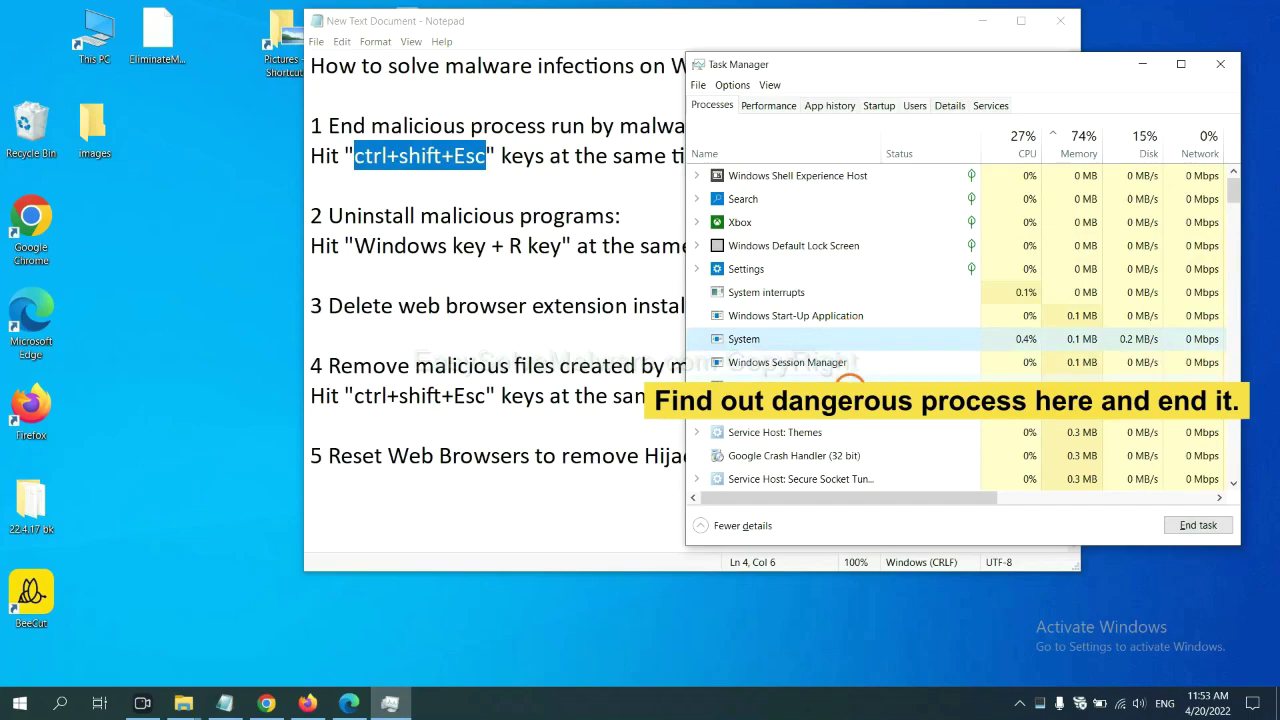
left_click(849, 385)
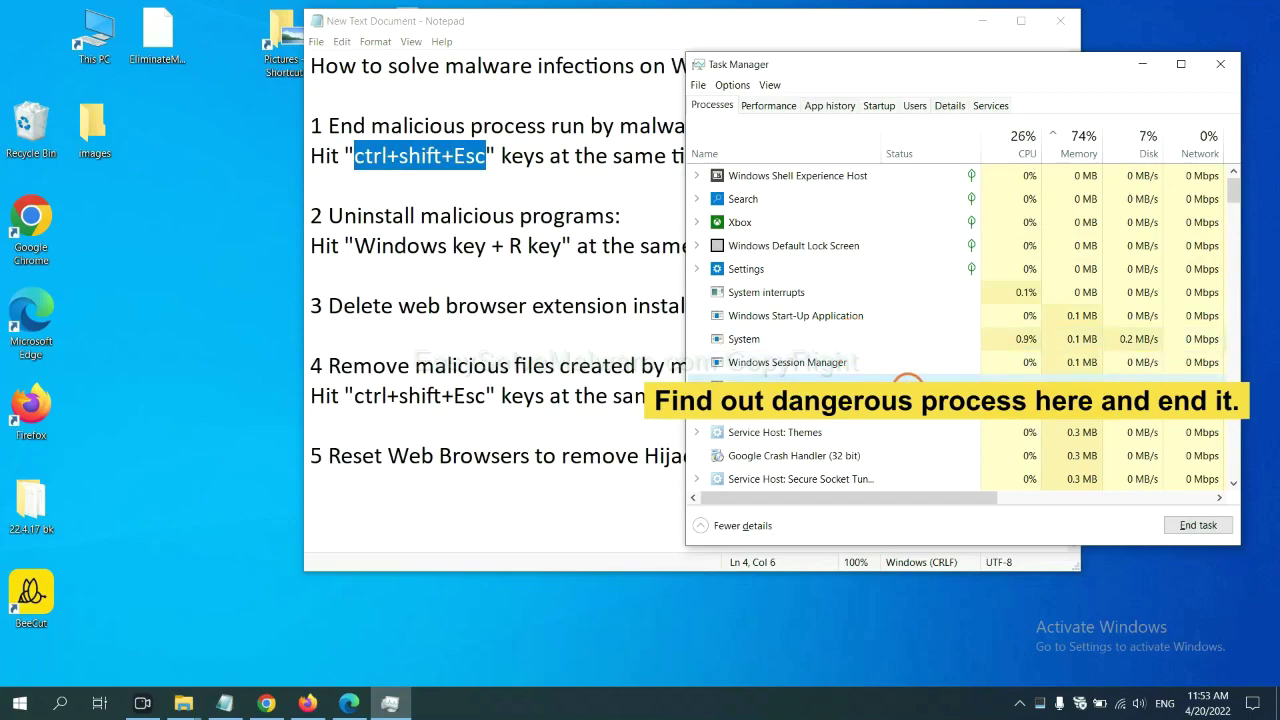
left_click(1205, 526)
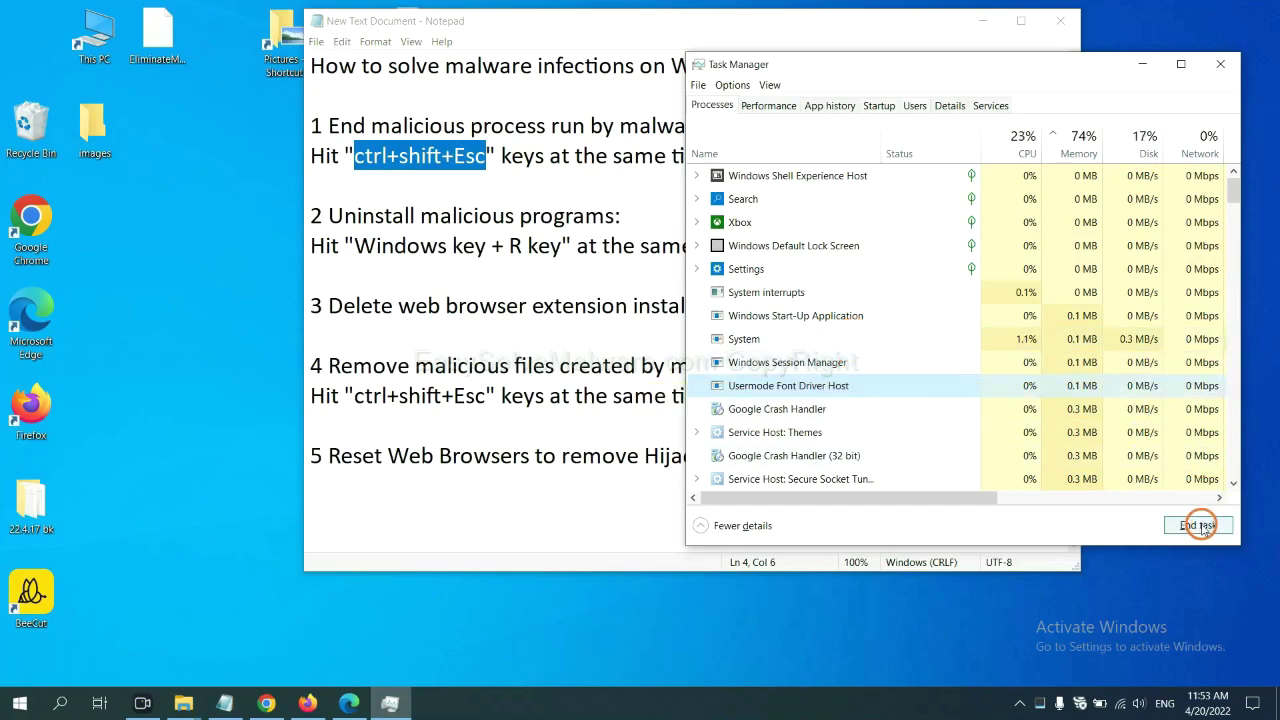
left_click(1216, 66)
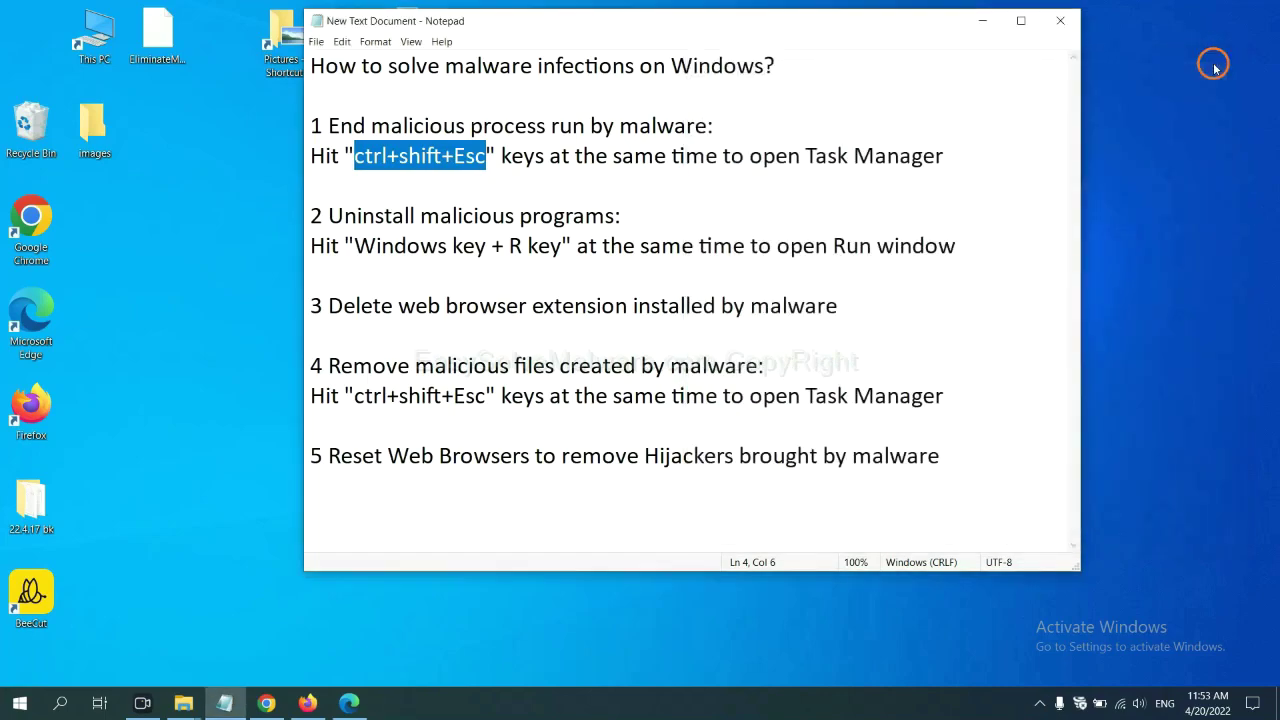
left_click(797, 229)
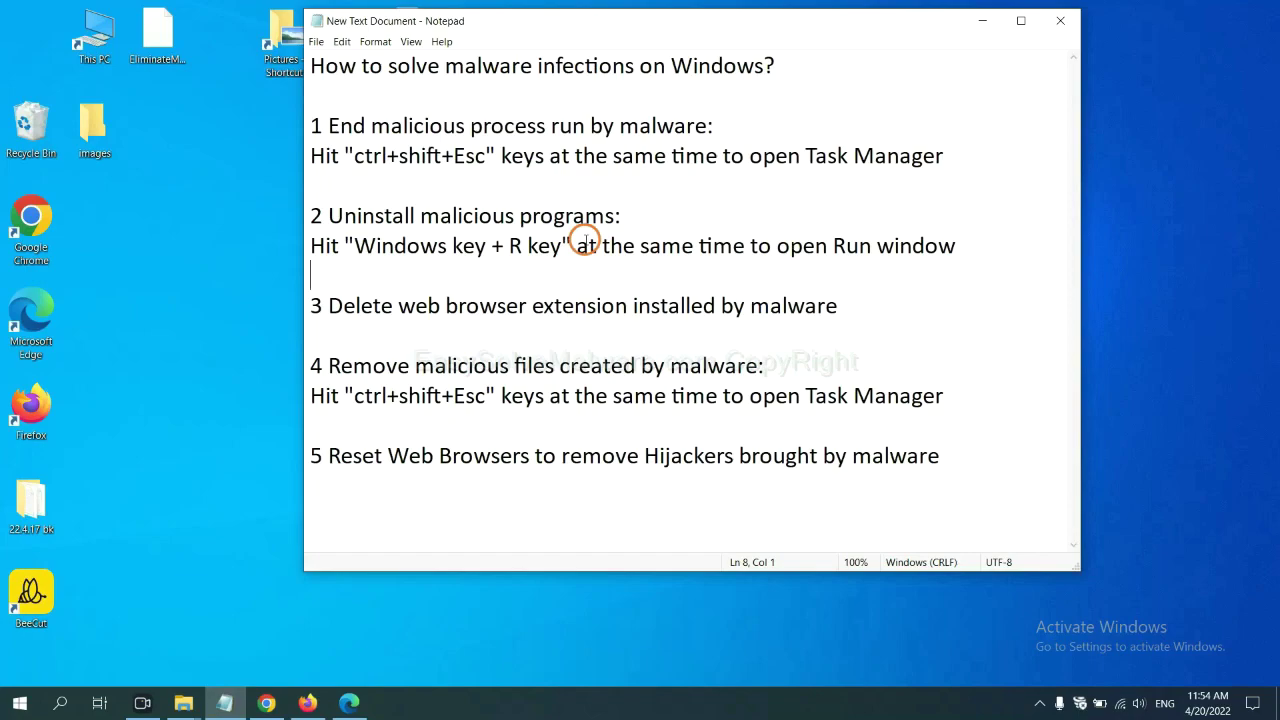
Step: Run 'control panel' from the Win+R Run dialog to open Control Panel
left_click_drag(348, 250, 558, 257)
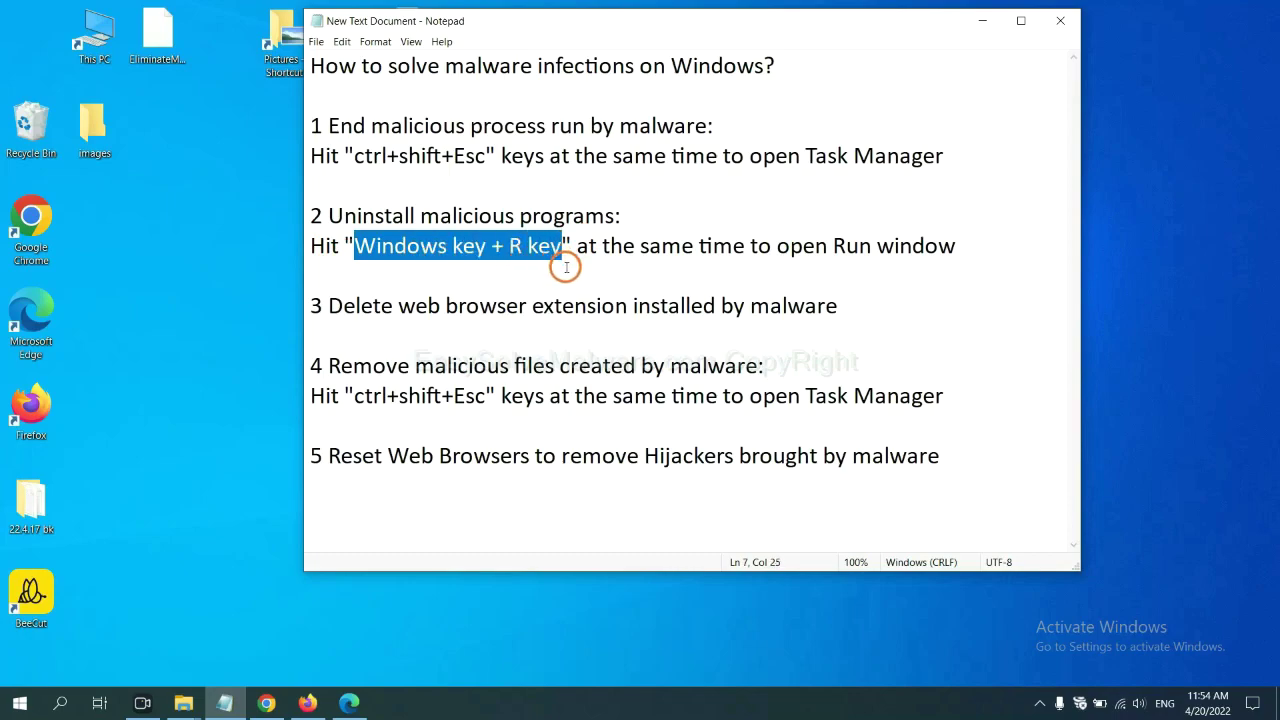
key("super+r")
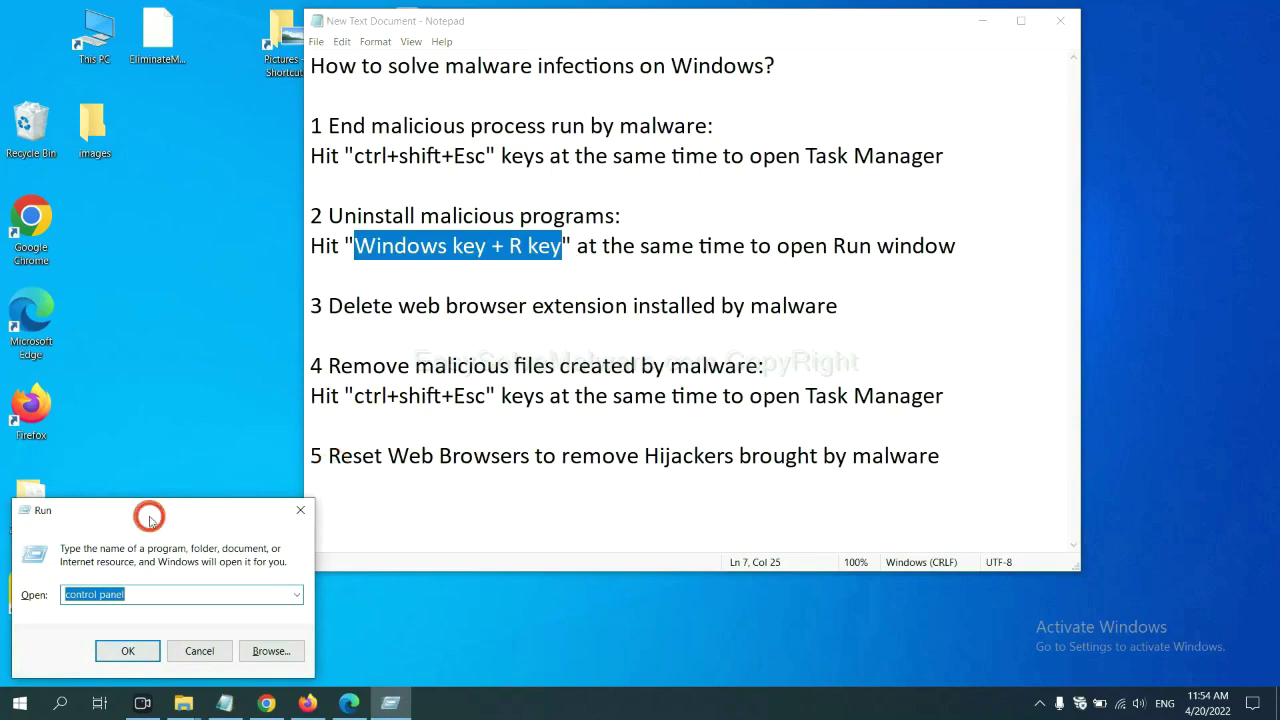
left_click_drag(150, 520, 978, 224)
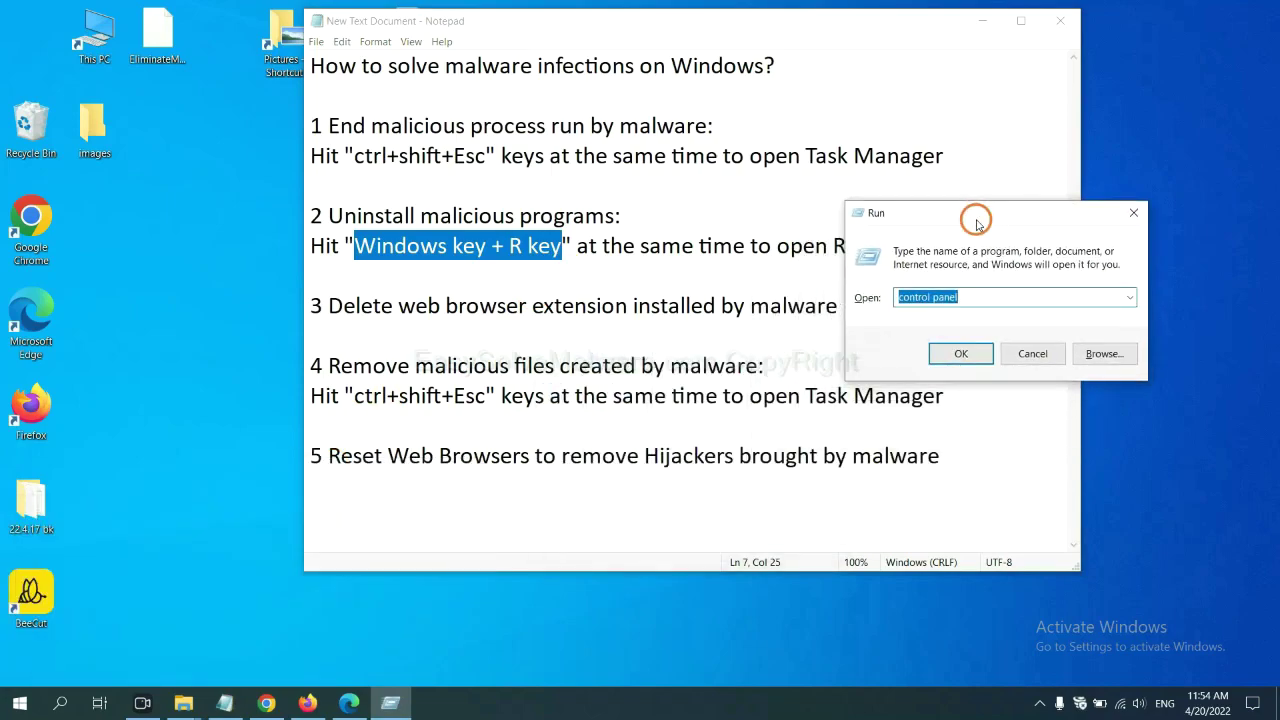
left_click(985, 296)
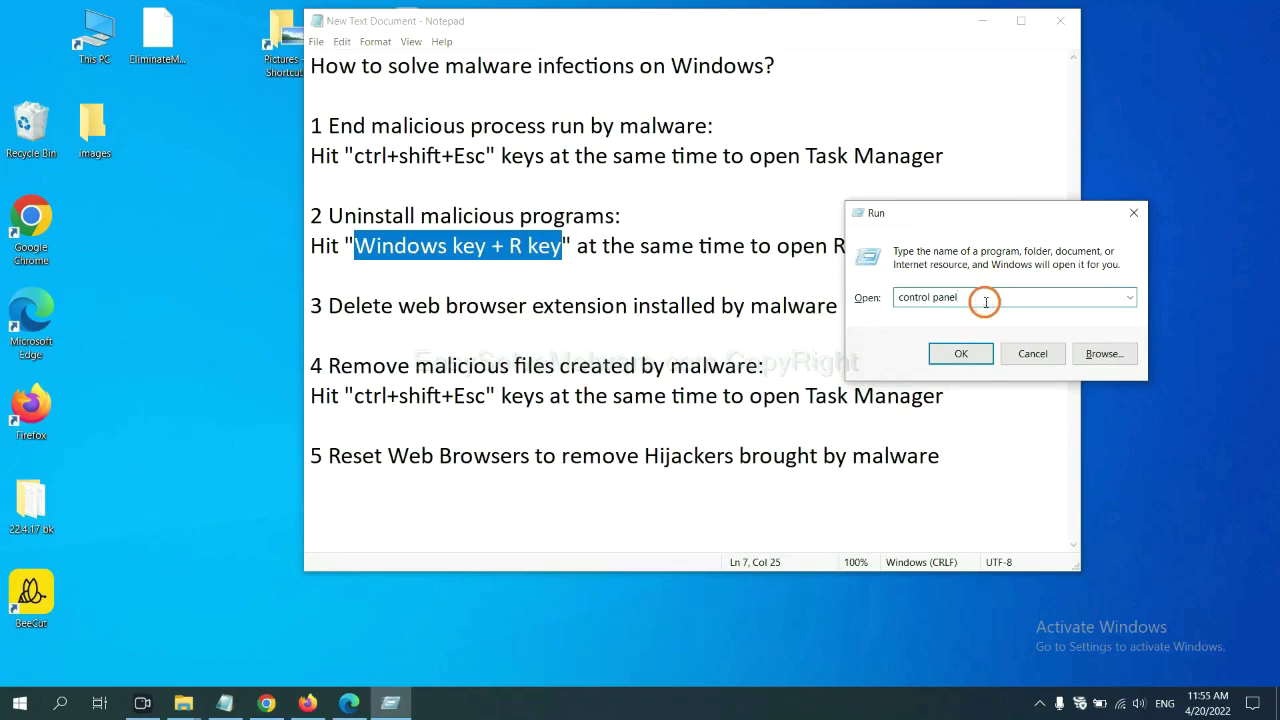
left_click_drag(985, 296, 880, 298)
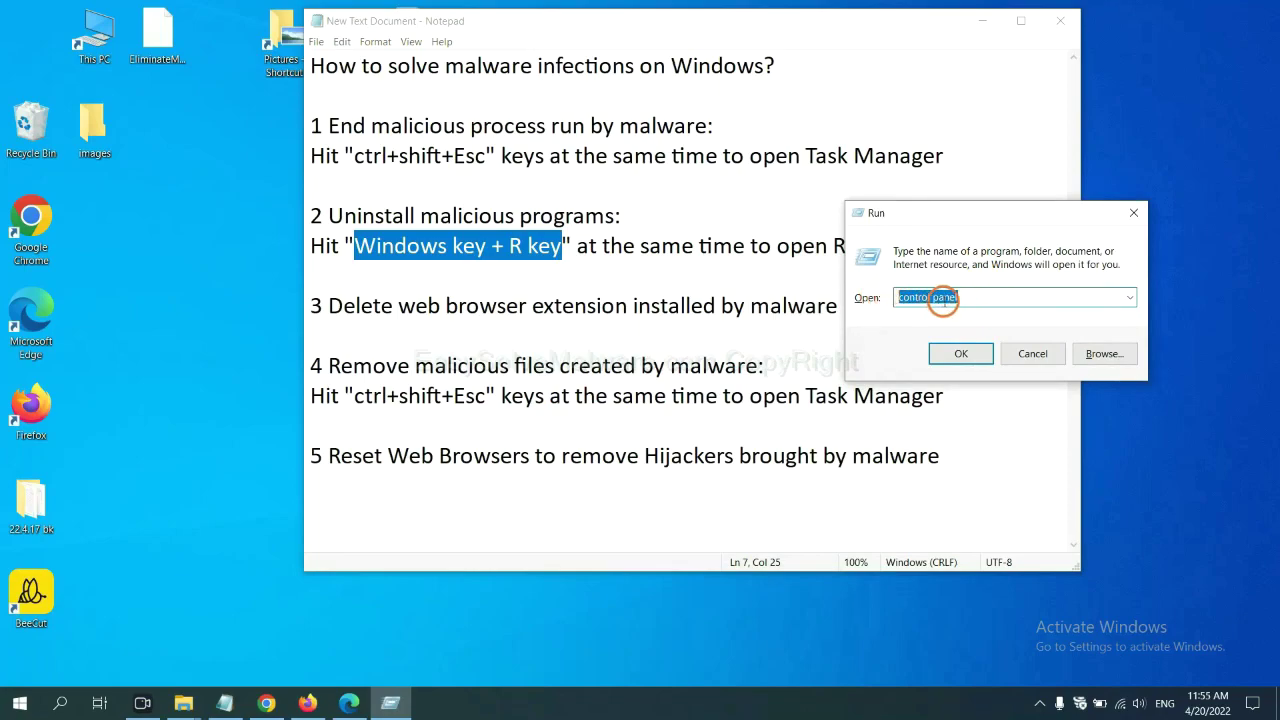
left_click(957, 364)
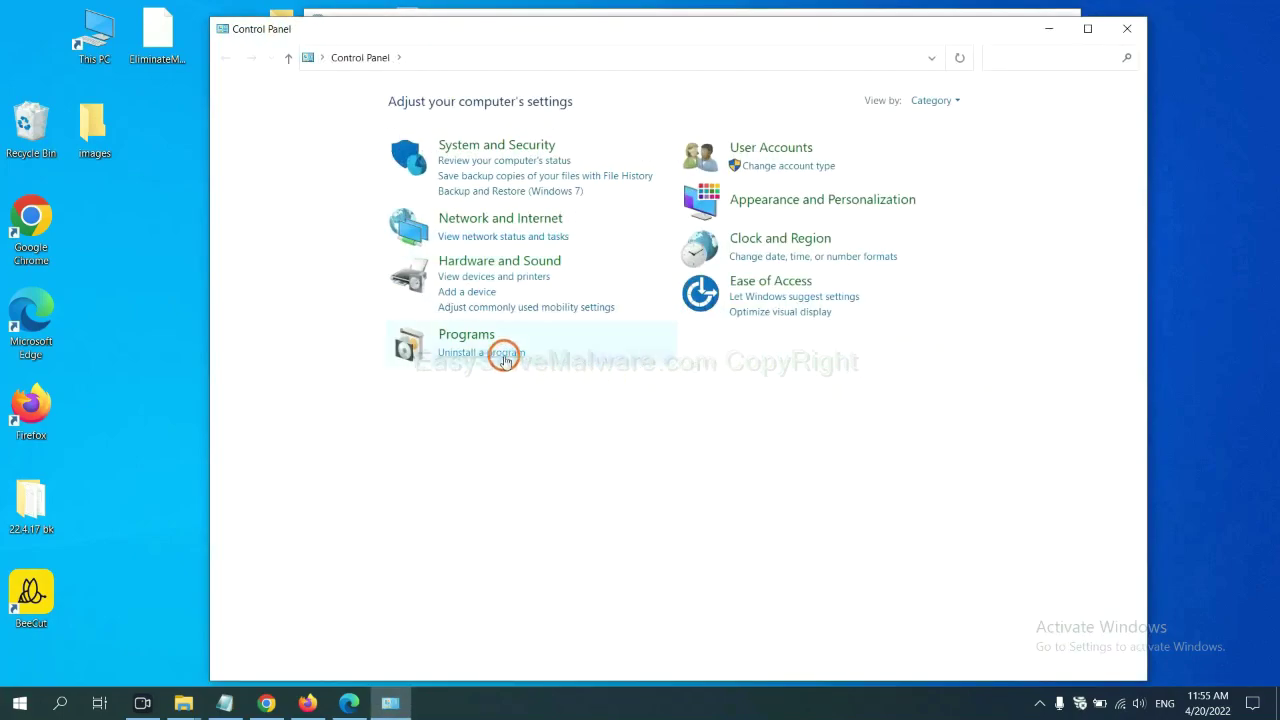
Step: Review Uninstall a program, selecting Xiph.Org Open Codecs, then close Control Panel
left_click(504, 355)
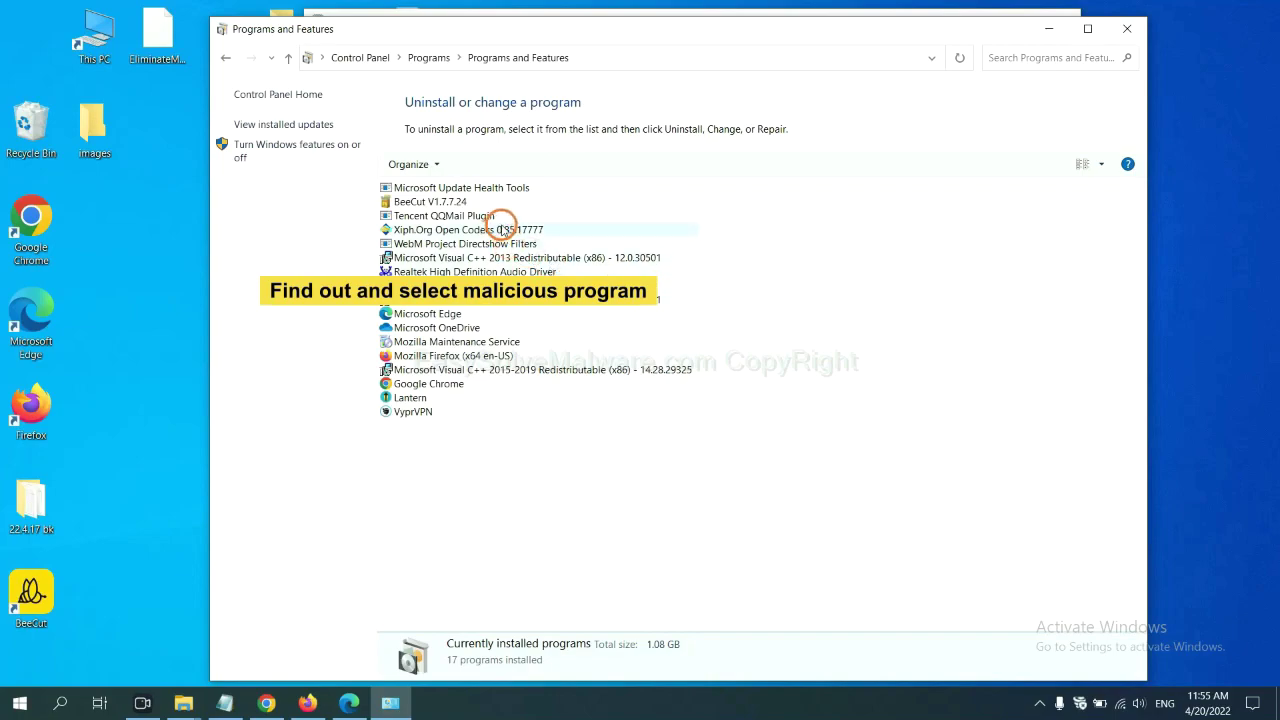
left_click(503, 229)
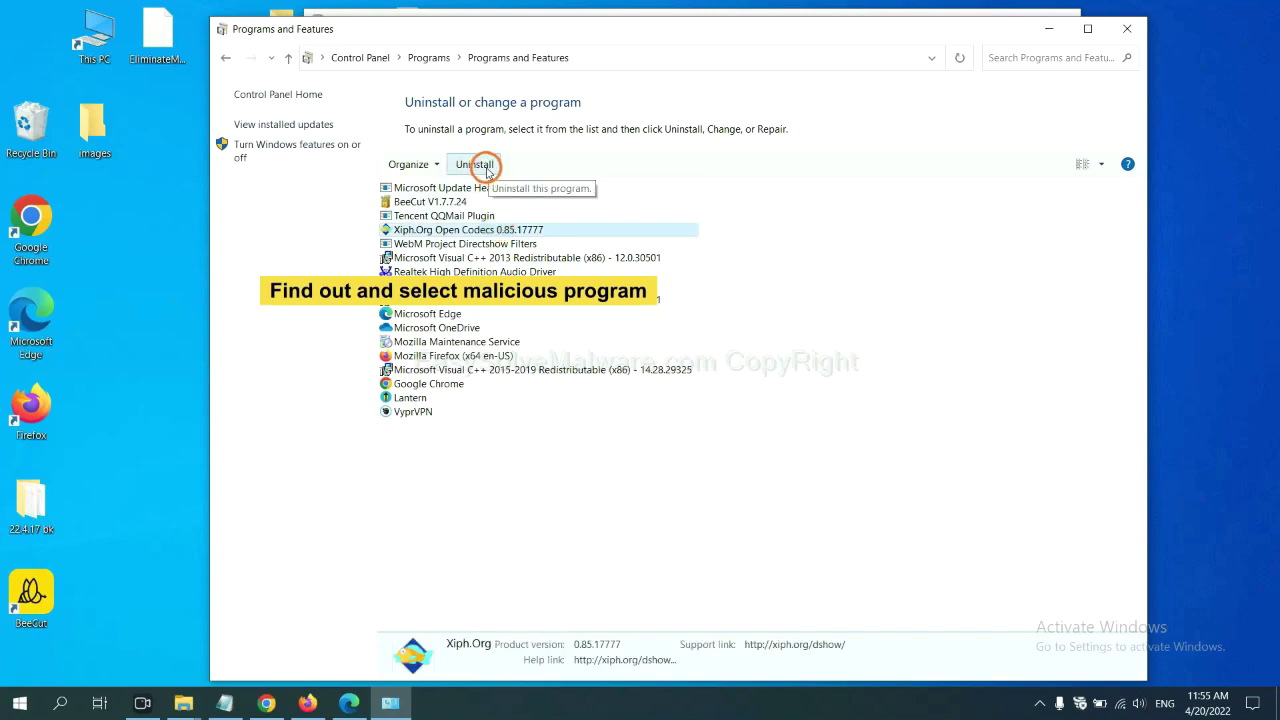
left_click(1129, 30)
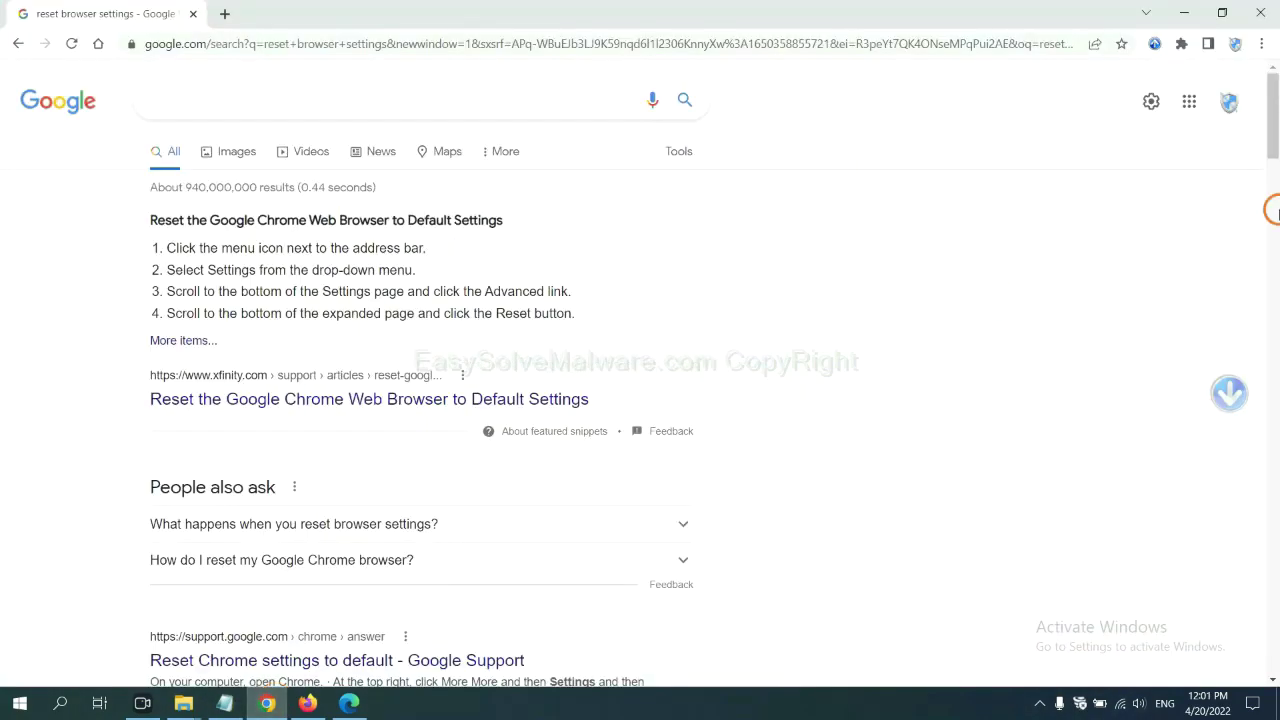
Step: Open Chrome's Extensions page via More tools to locate the Scroll To Top extension
left_click(1261, 44)
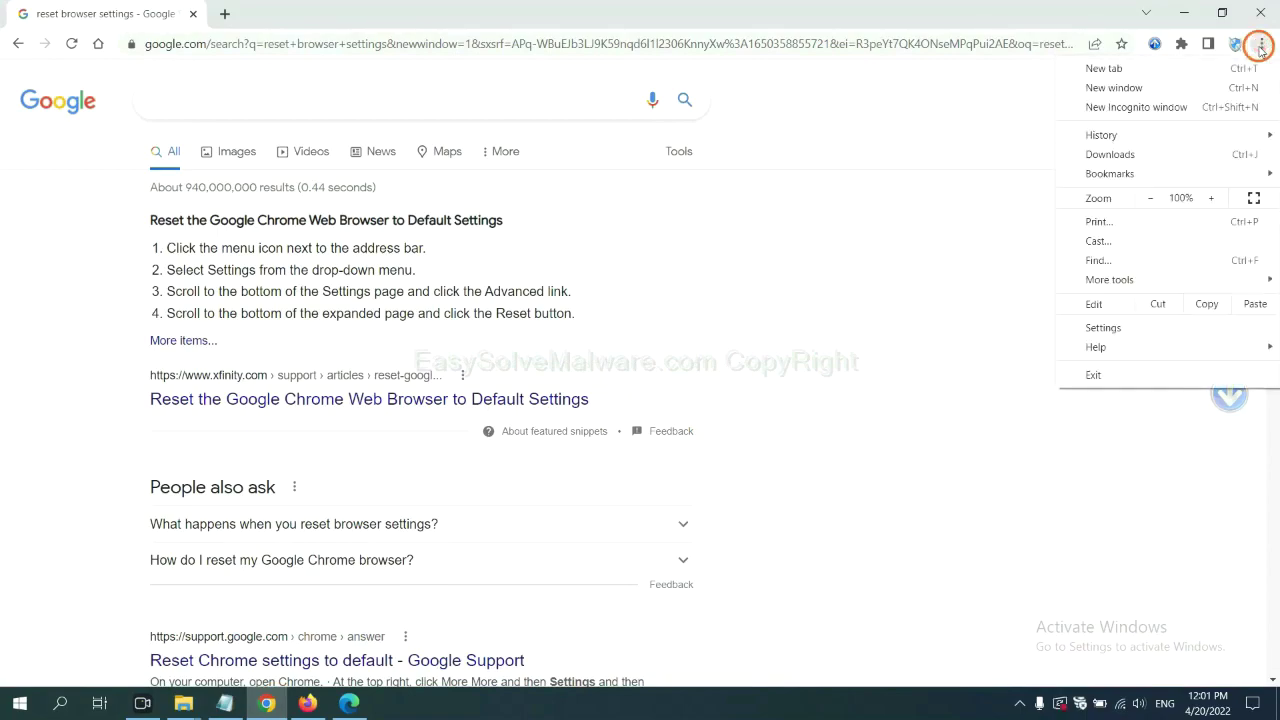
mouse_move(1147, 279)
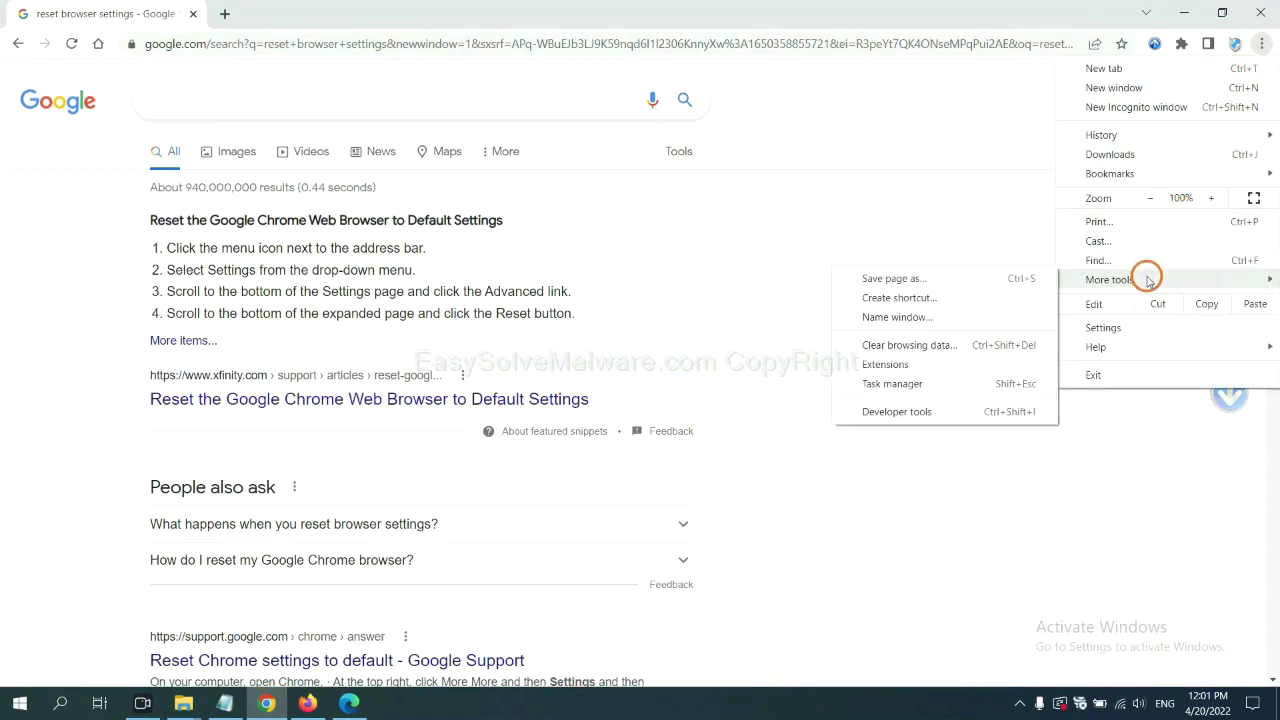
left_click(942, 362)
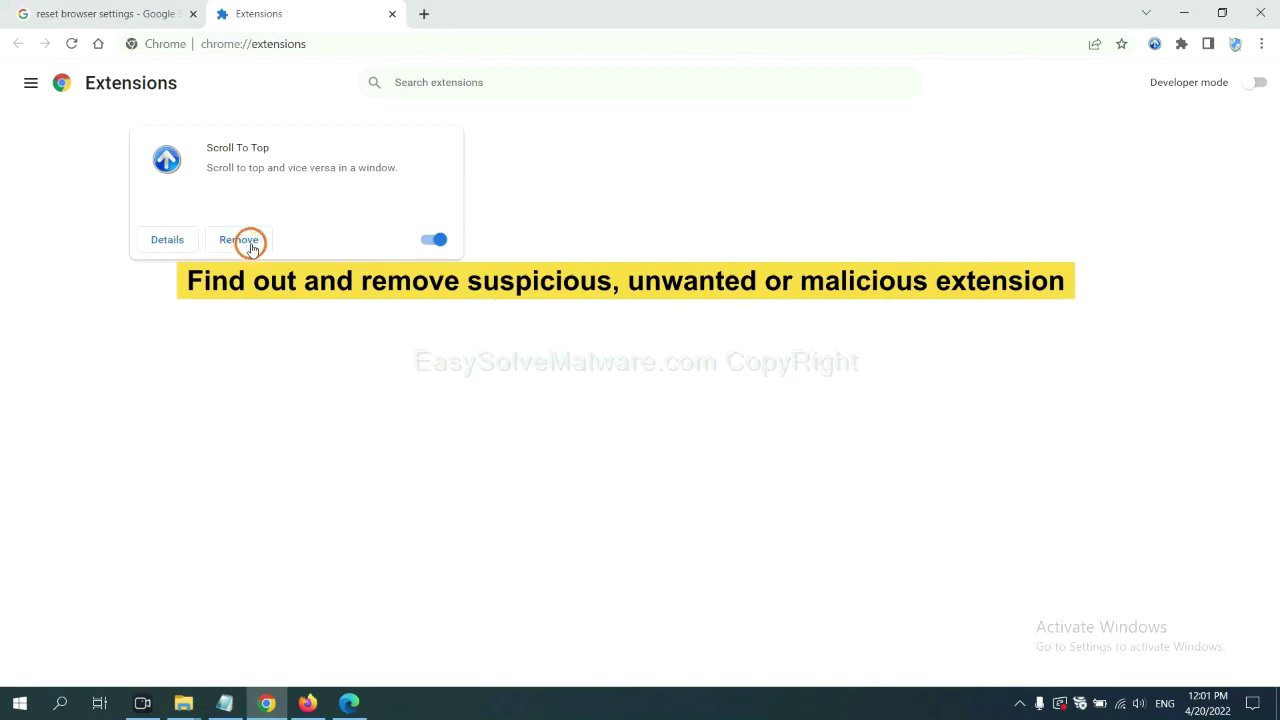
Step: Remove the GIPHY for Firefox extension from Firefox's Add-ons and themes manager
left_click(305, 703)
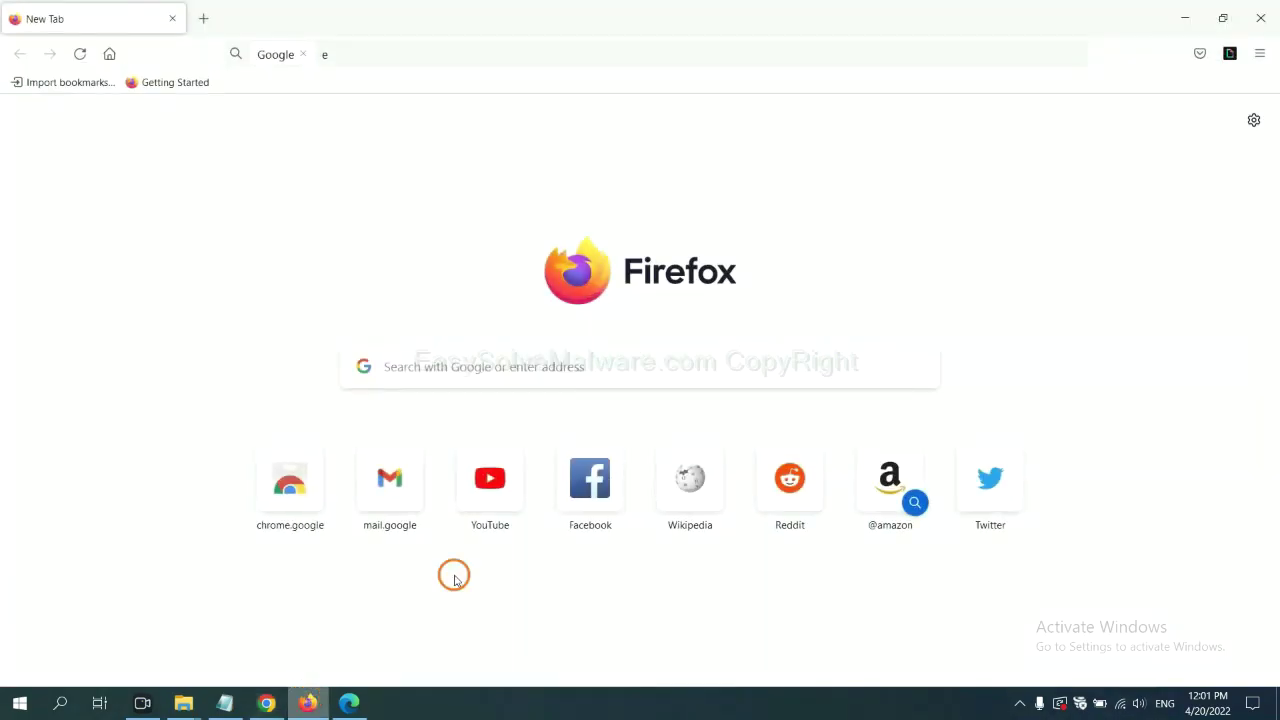
left_click(1262, 54)
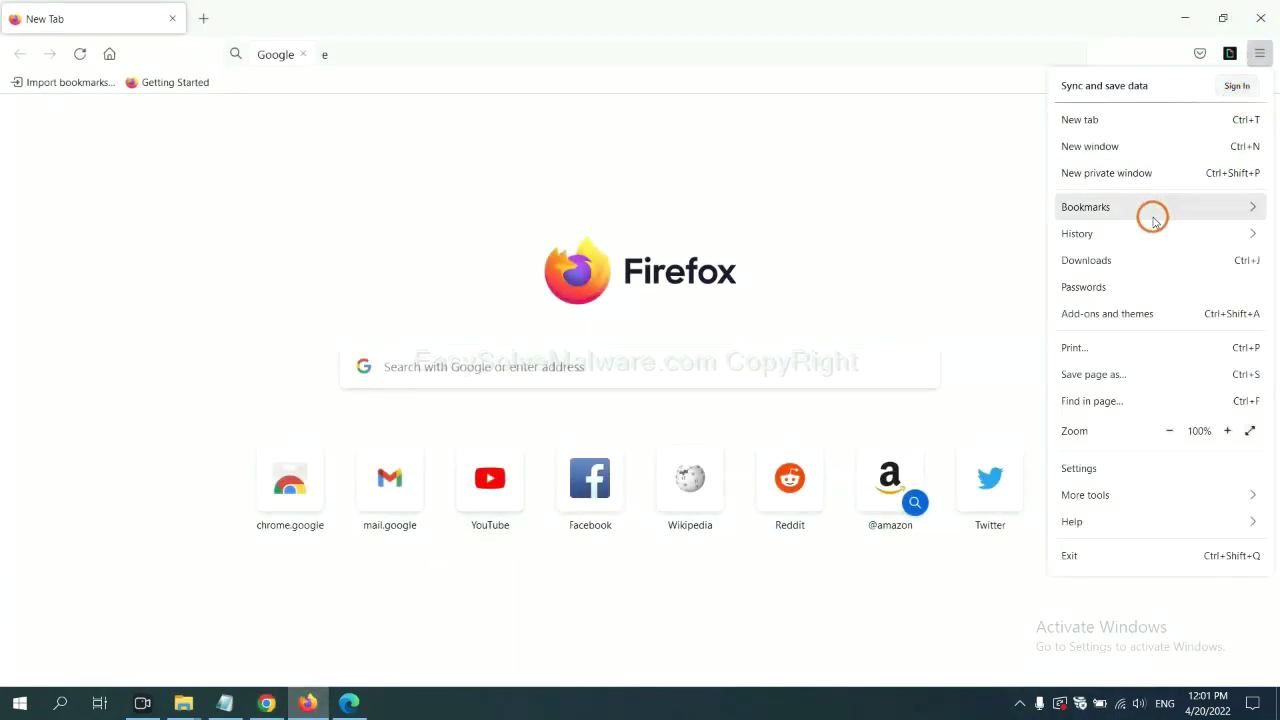
left_click(1118, 322)
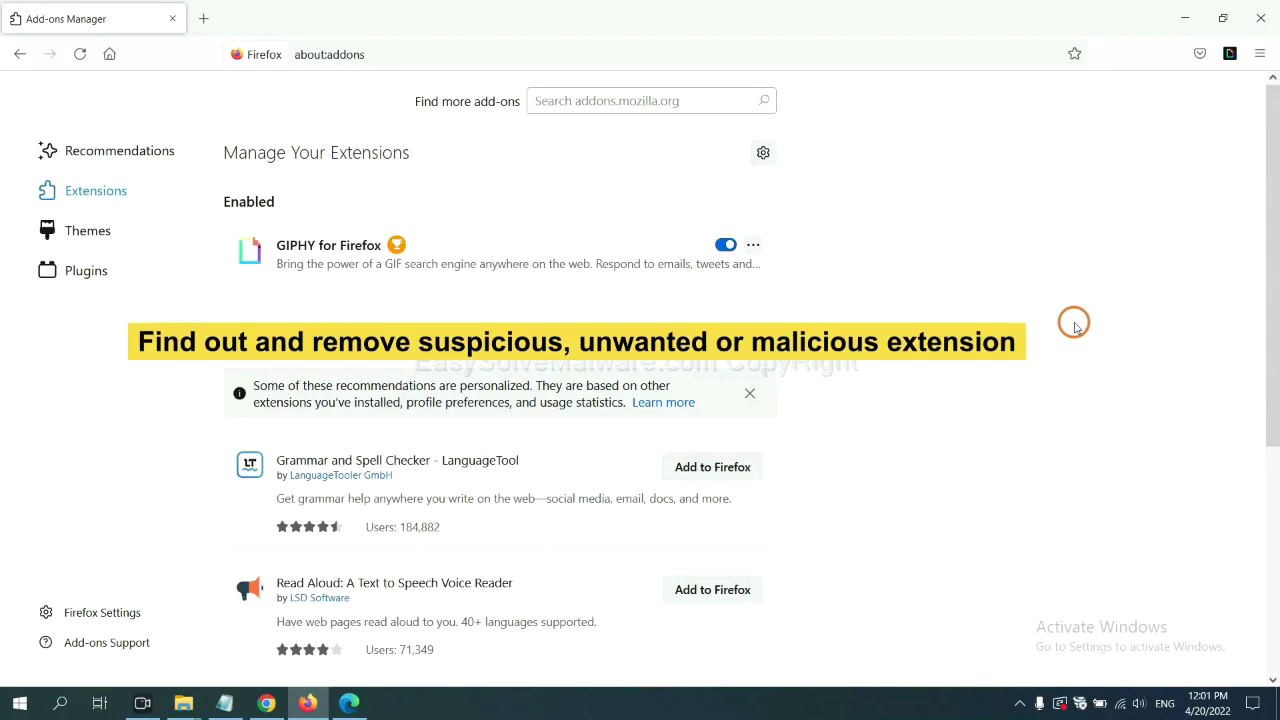
left_click(753, 245)
left_click(773, 271)
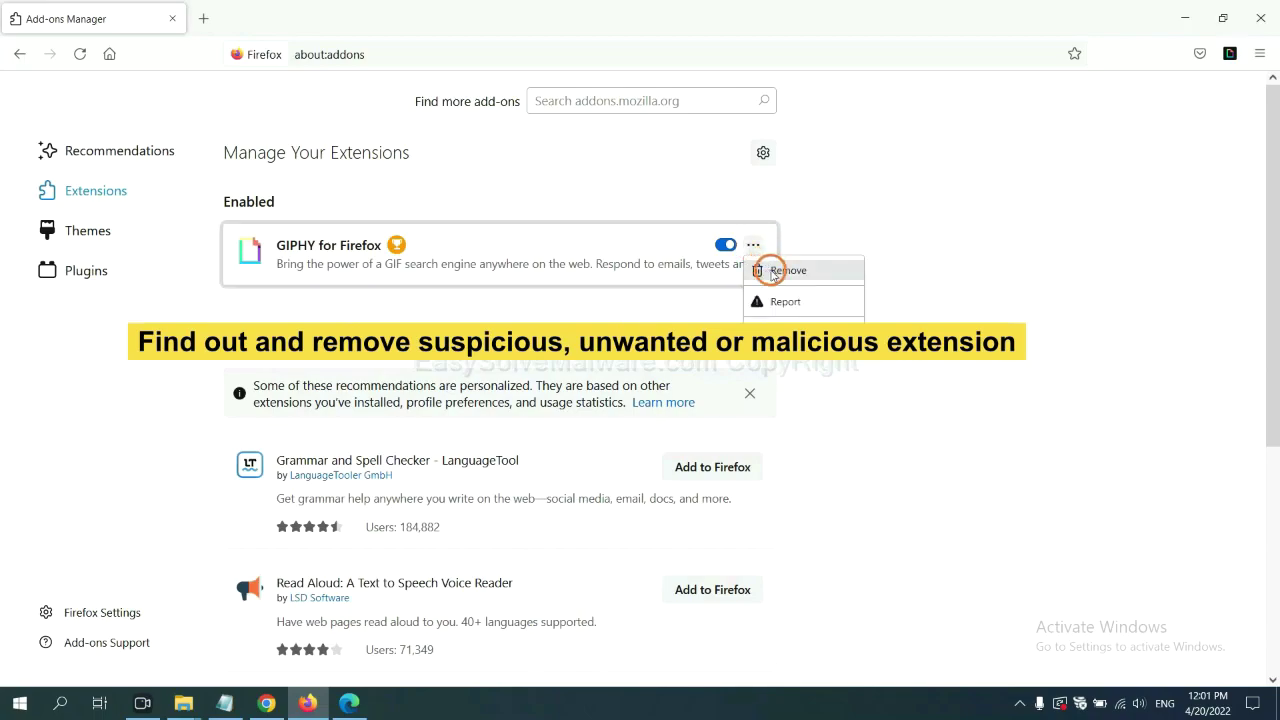
left_click(348, 705)
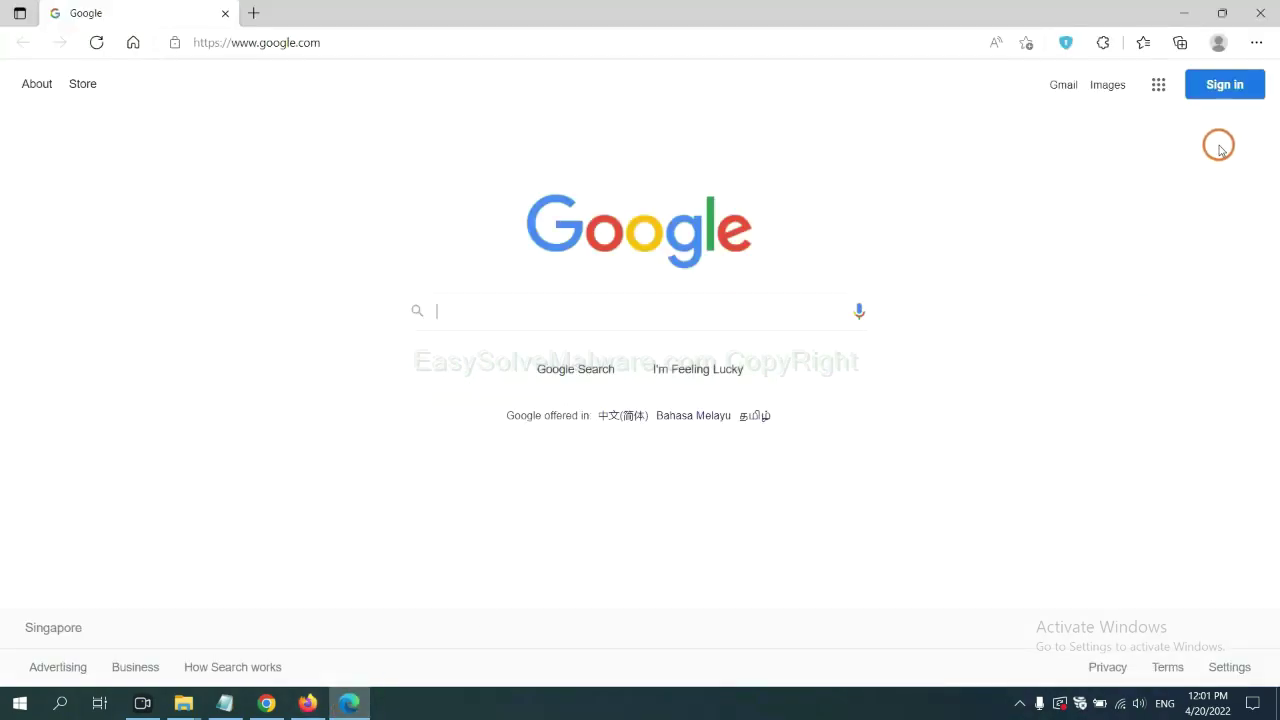
Step: Remove the ArcVpn Free Fast VPN Proxy extension from Edge's Manage extensions page
left_click(1255, 44)
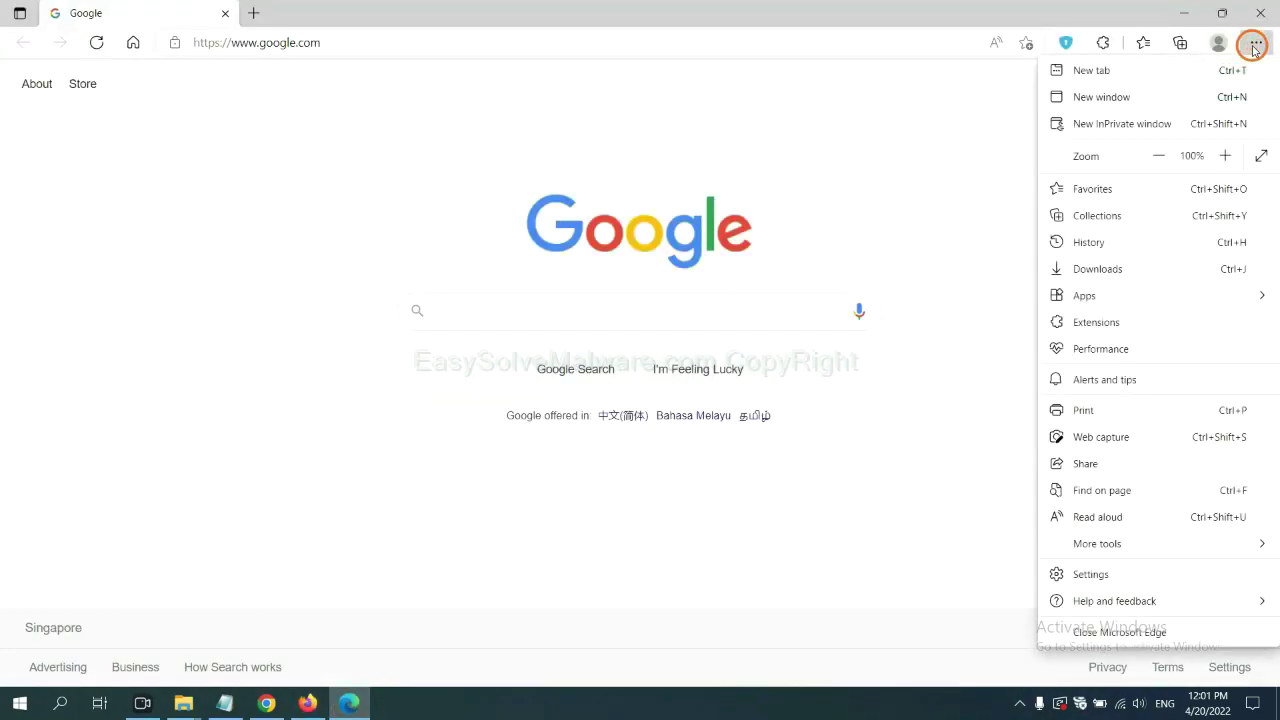
right_click(1102, 324)
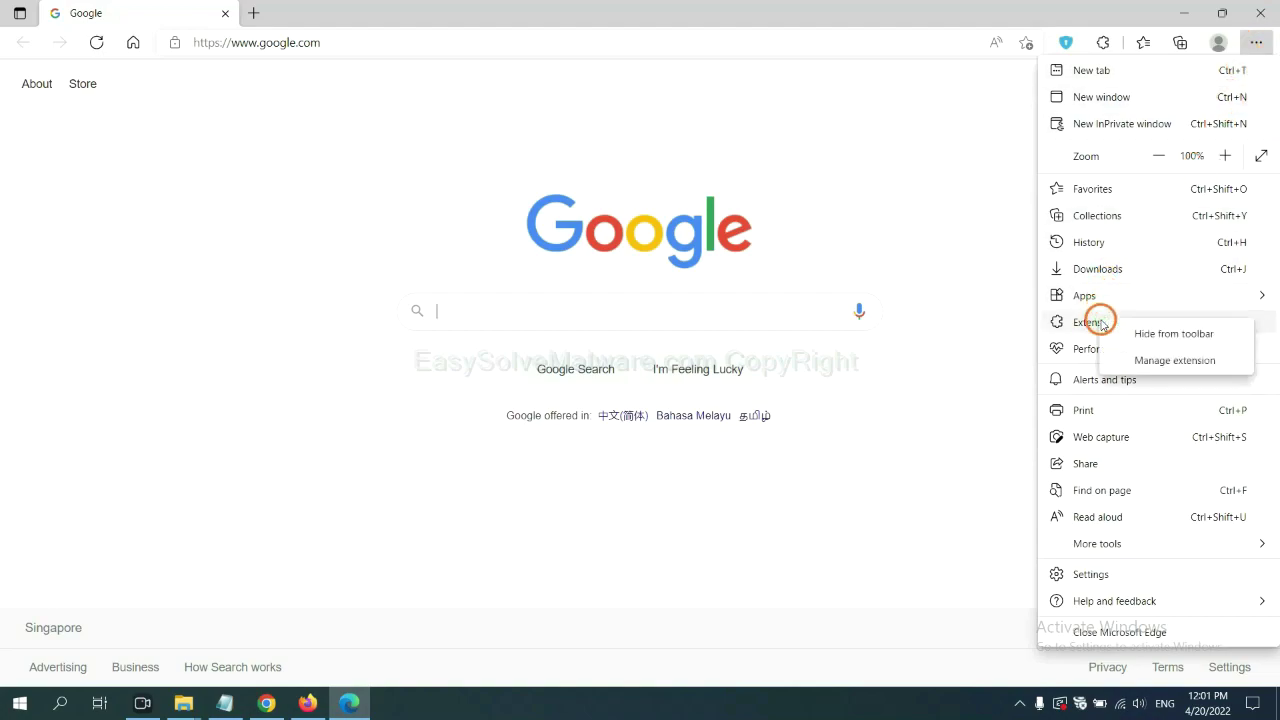
left_click(1149, 361)
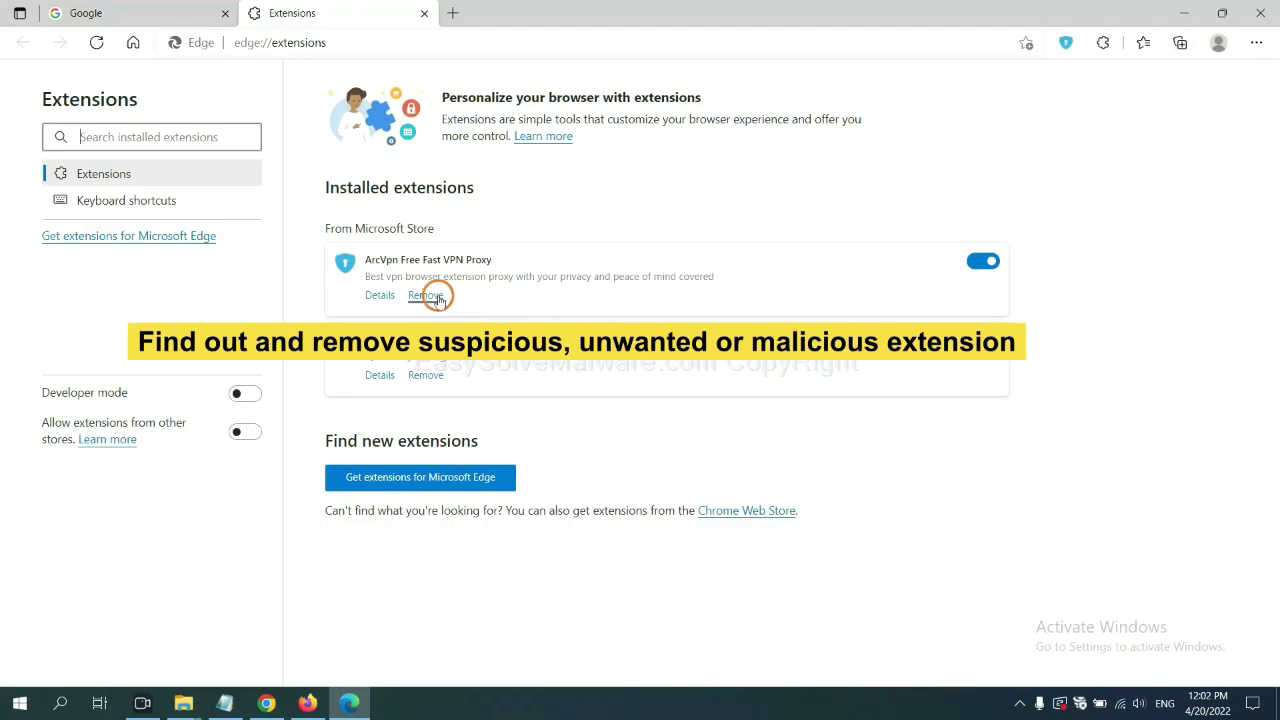
left_click(437, 298)
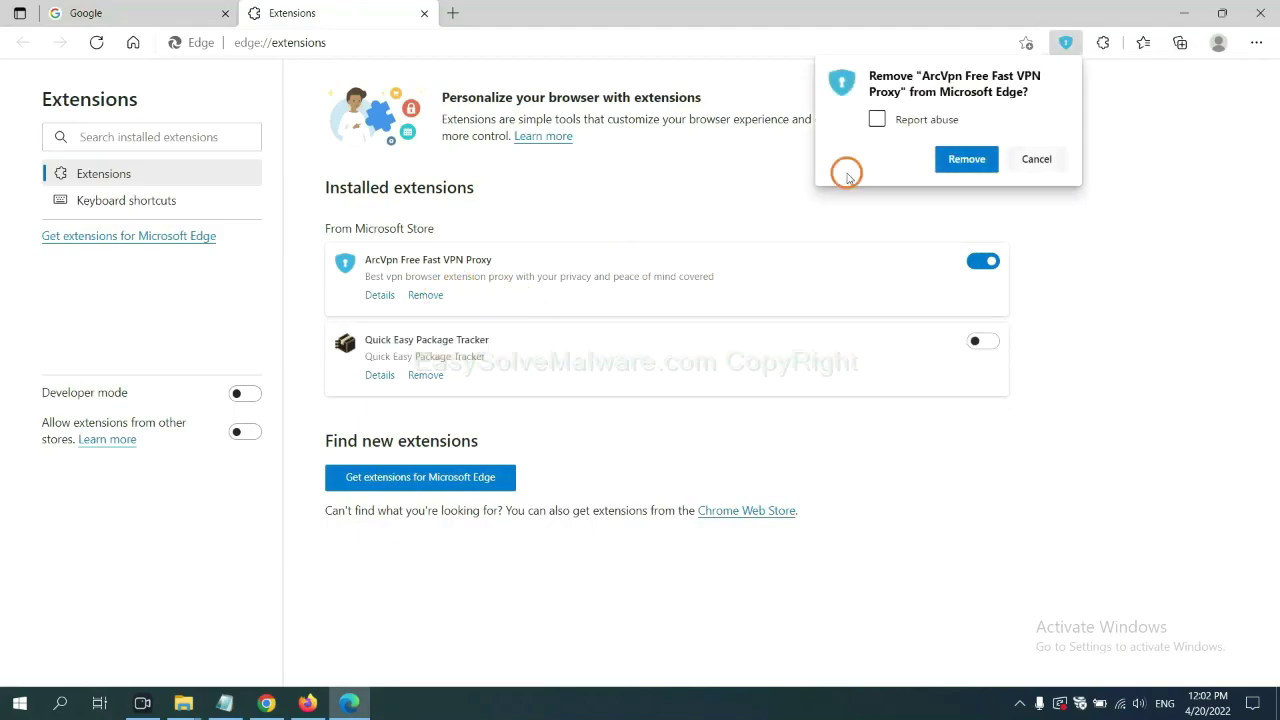
left_click(957, 162)
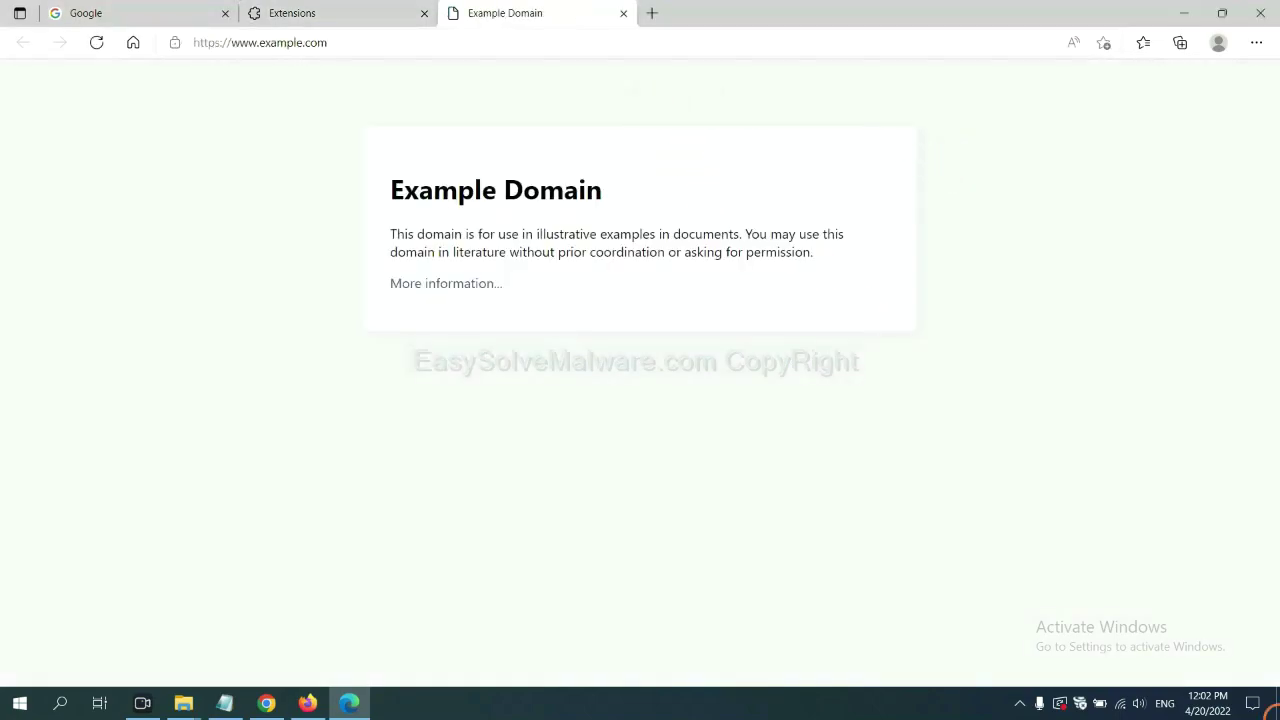
left_click(1272, 705)
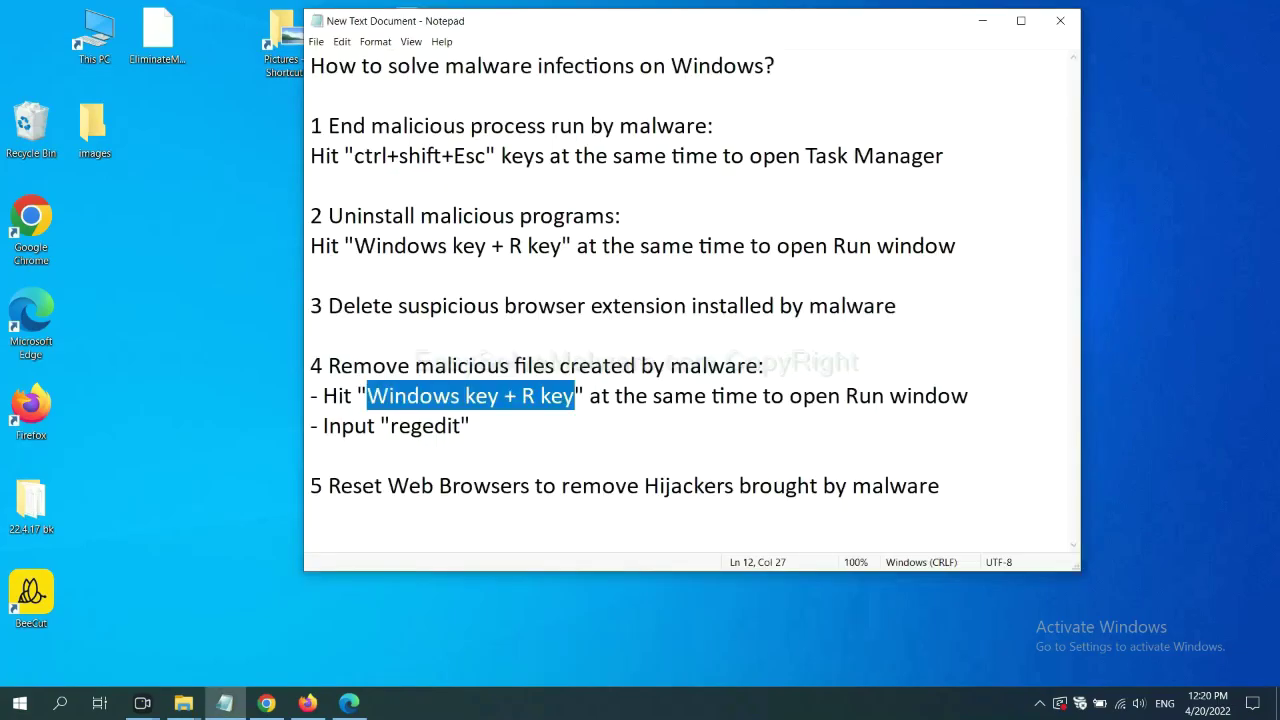
Step: Following step 4 of the notes, open Registry Editor by running regedit
left_click(868, 393)
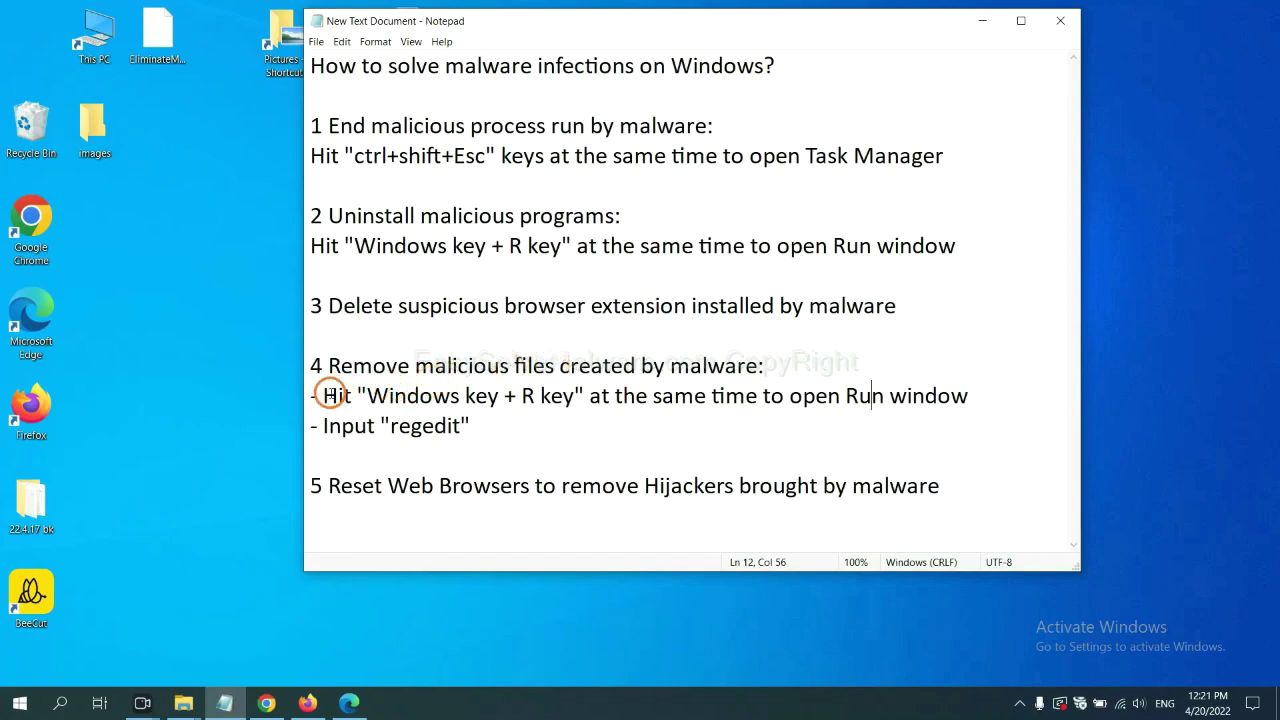
left_click_drag(331, 395, 737, 410)
left_click(737, 410)
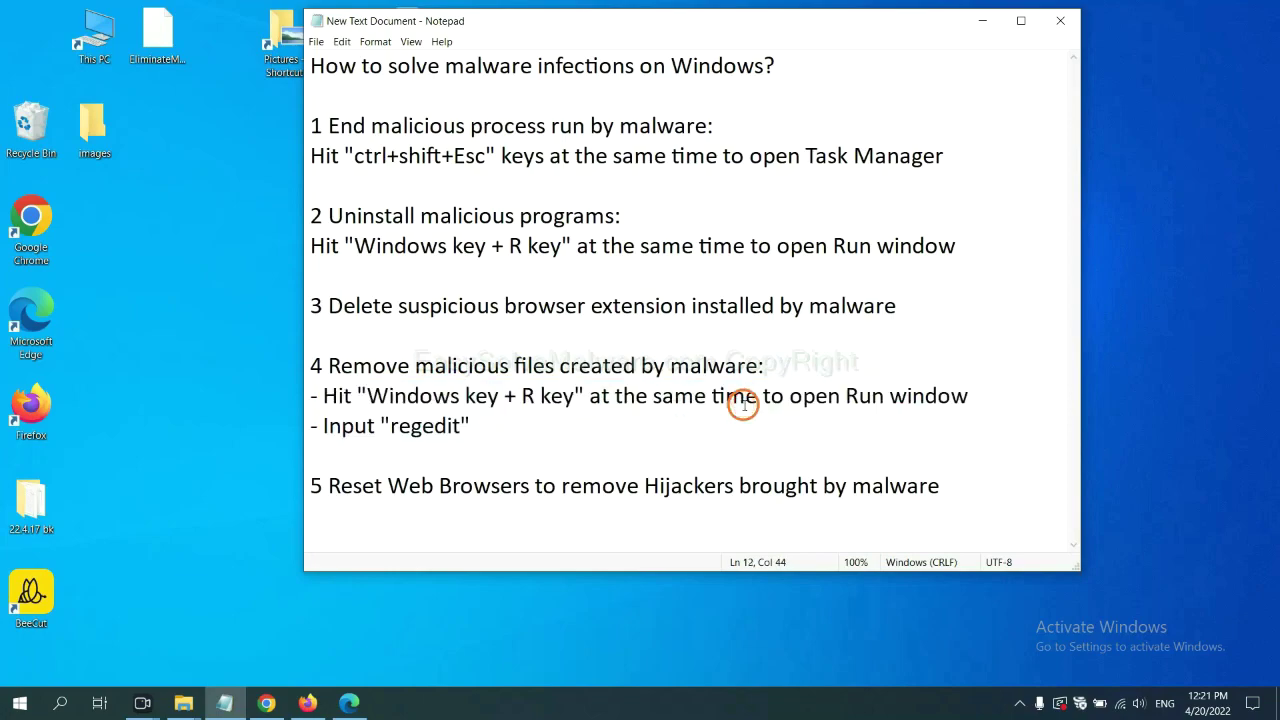
key("super+r")
left_click_drag(243, 506, 1022, 262)
left_click(937, 346)
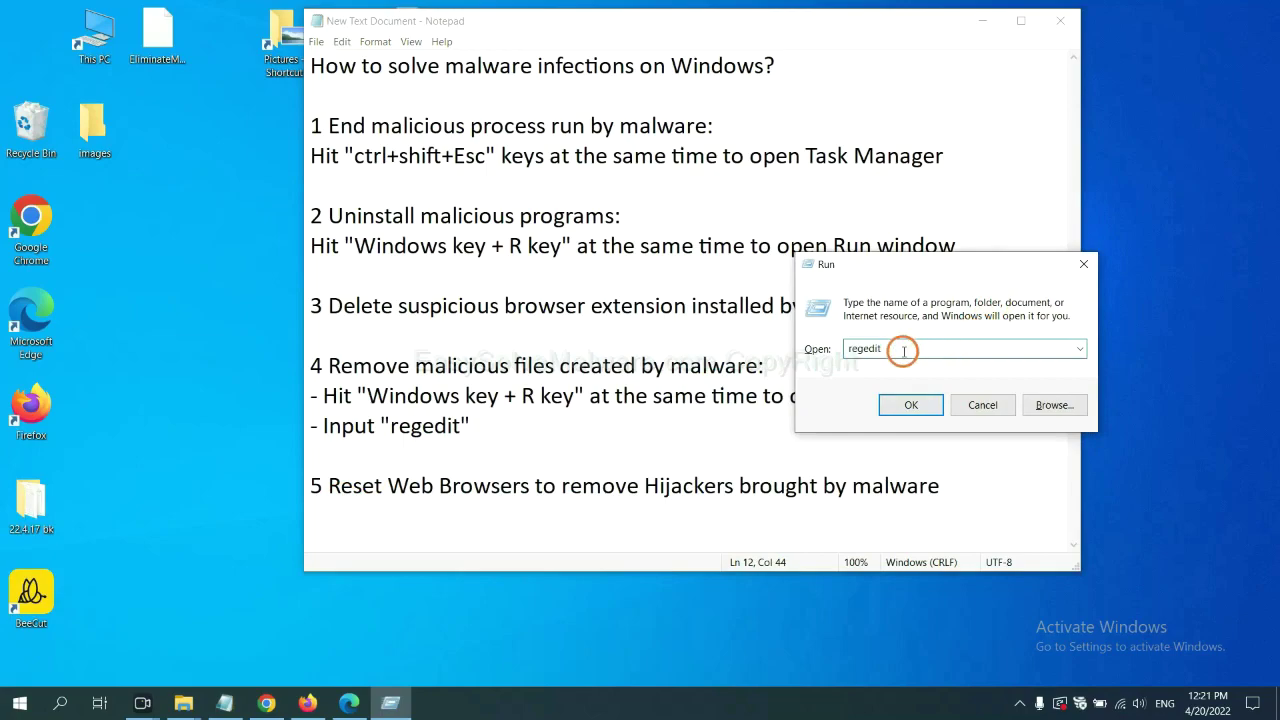
left_click(911, 405)
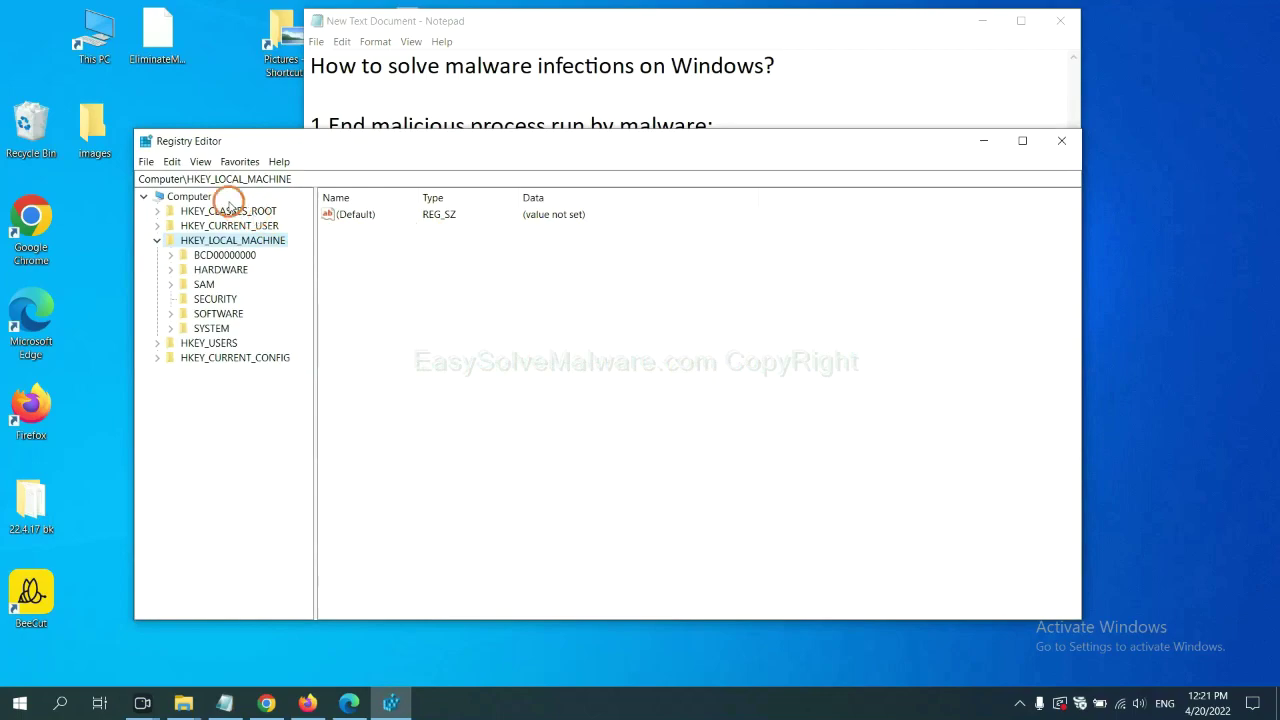
Step: Search the registry for 'beecut' with Edit > Find
left_click(177, 164)
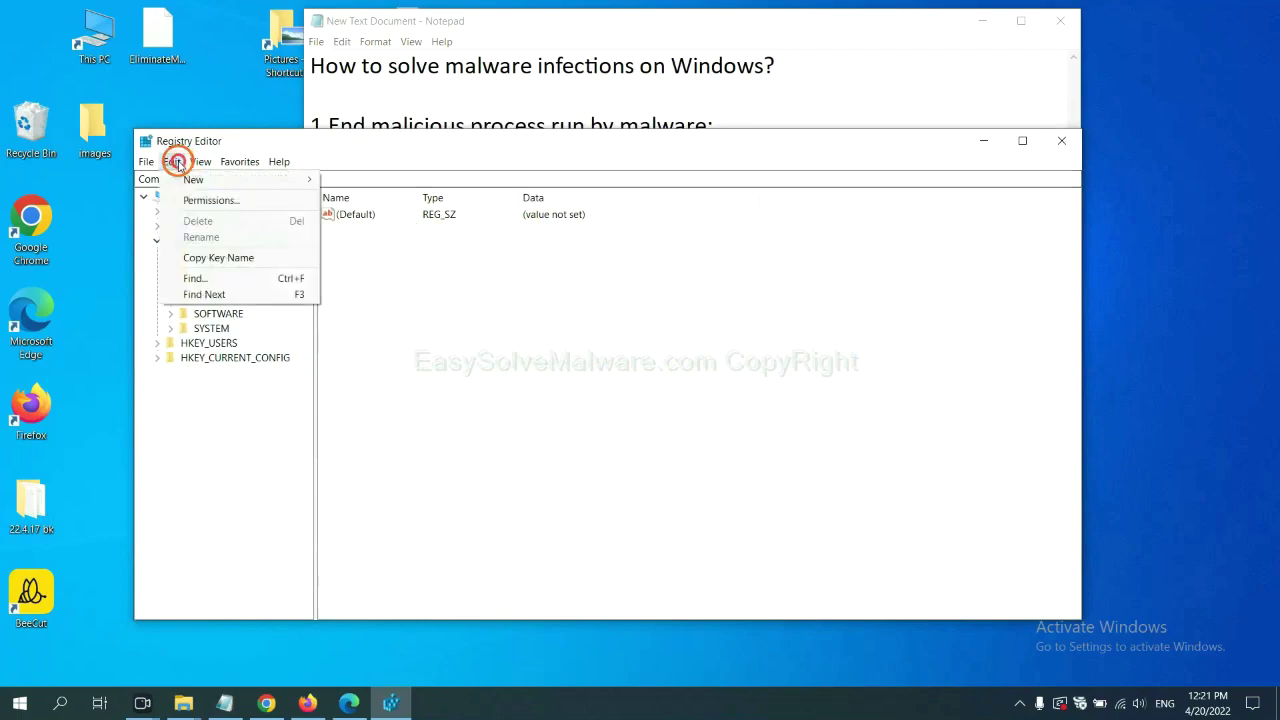
left_click(225, 279)
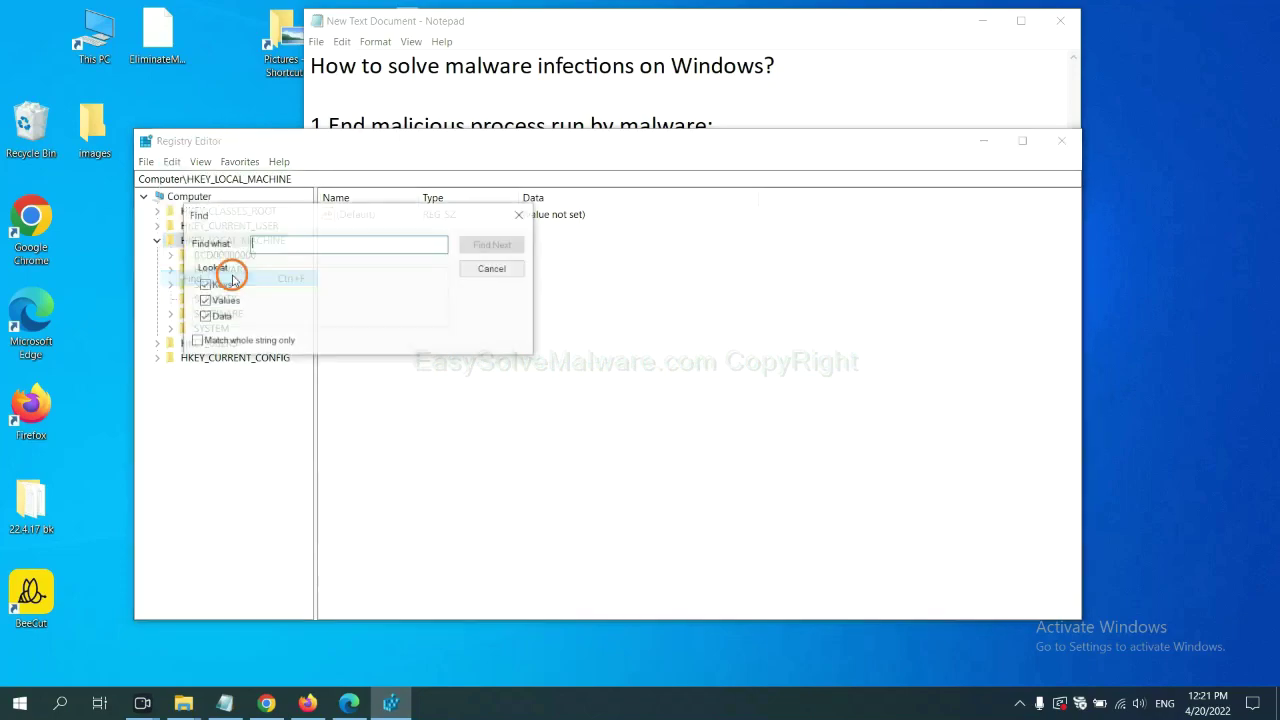
left_click_drag(357, 208, 476, 238)
left_click(460, 278)
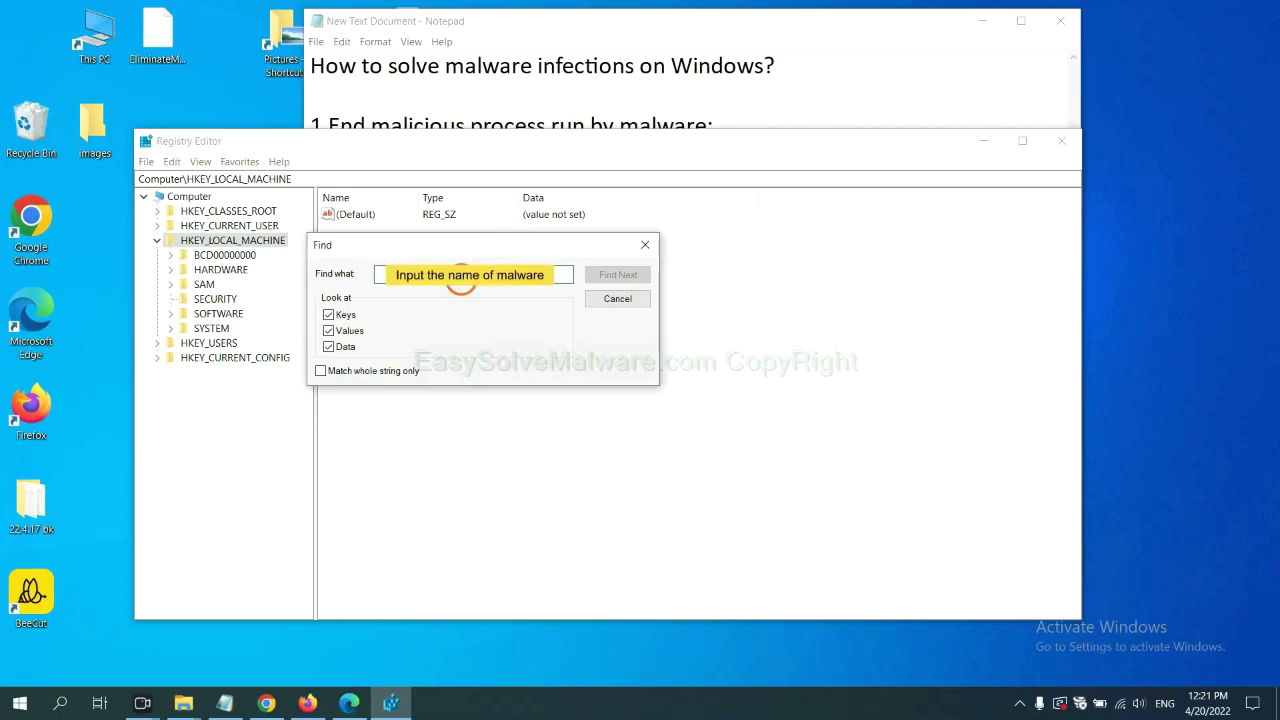
type("beecut")
left_click(617, 275)
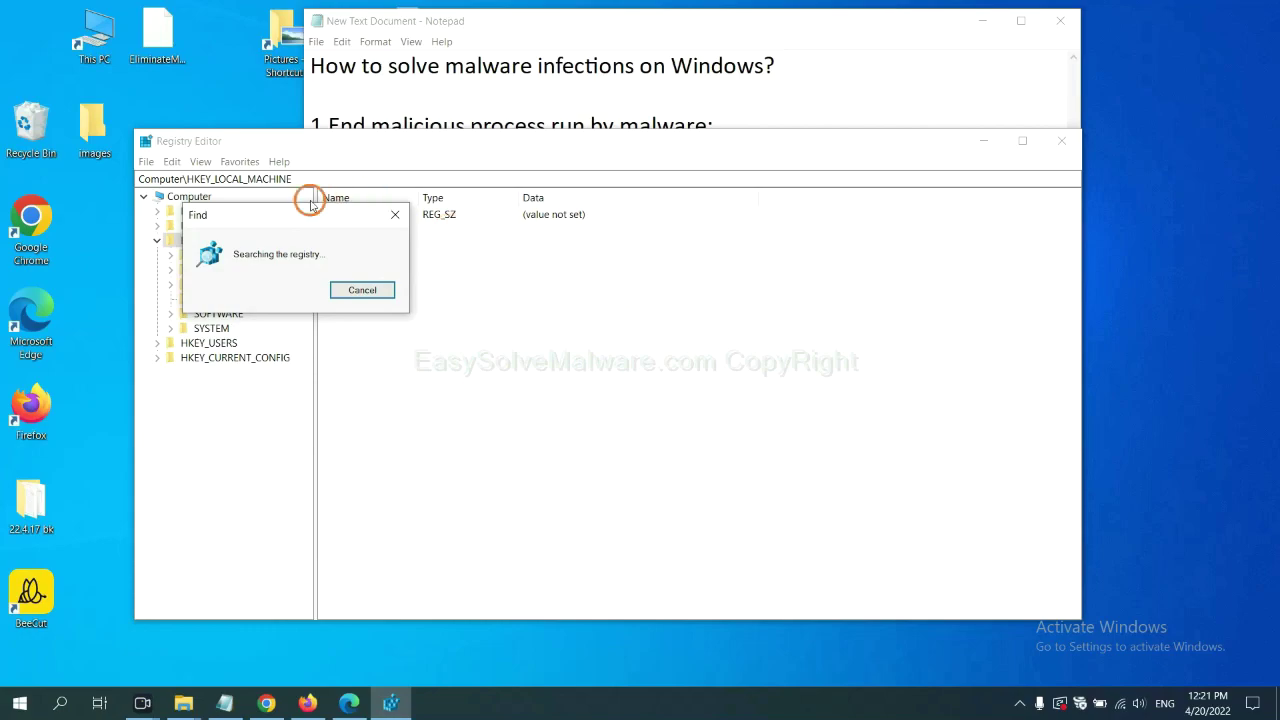
Step: Bring up the context menu for the FEATURE_BROWSER_EMULATION key that holds BeeCut.exe
left_click_drag(309, 205, 449, 209)
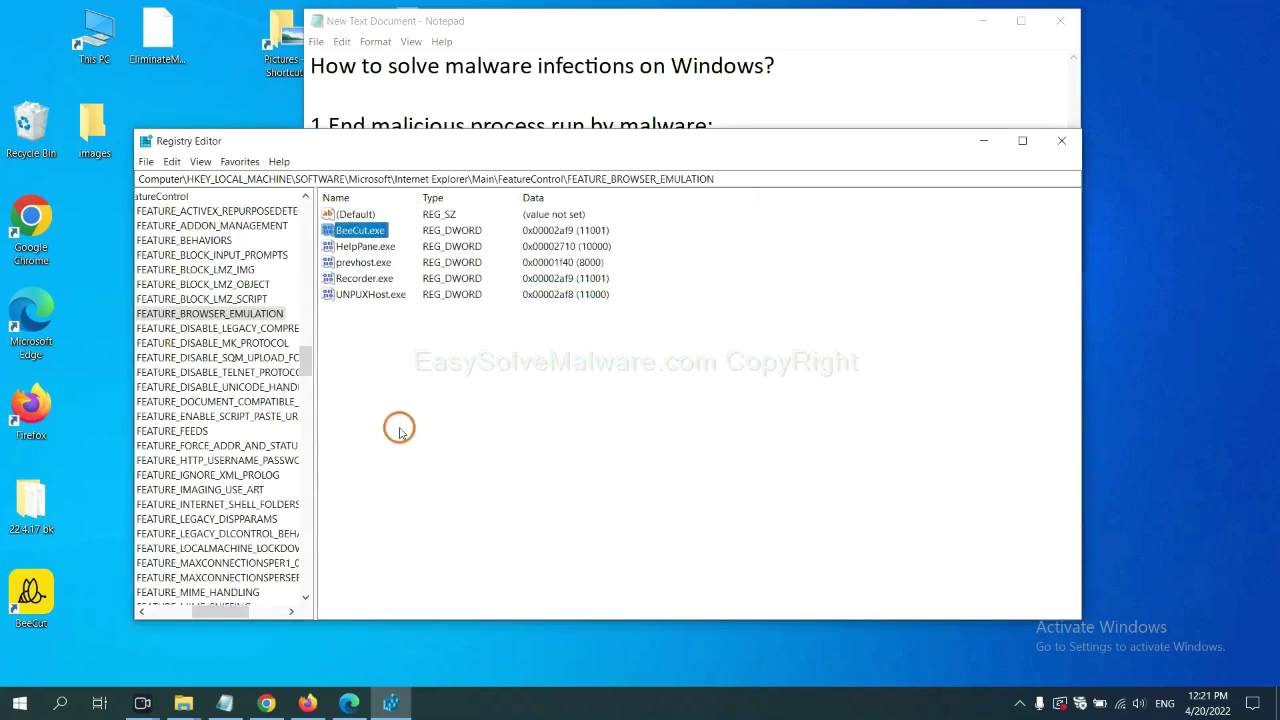
left_click_drag(216, 613, 210, 610)
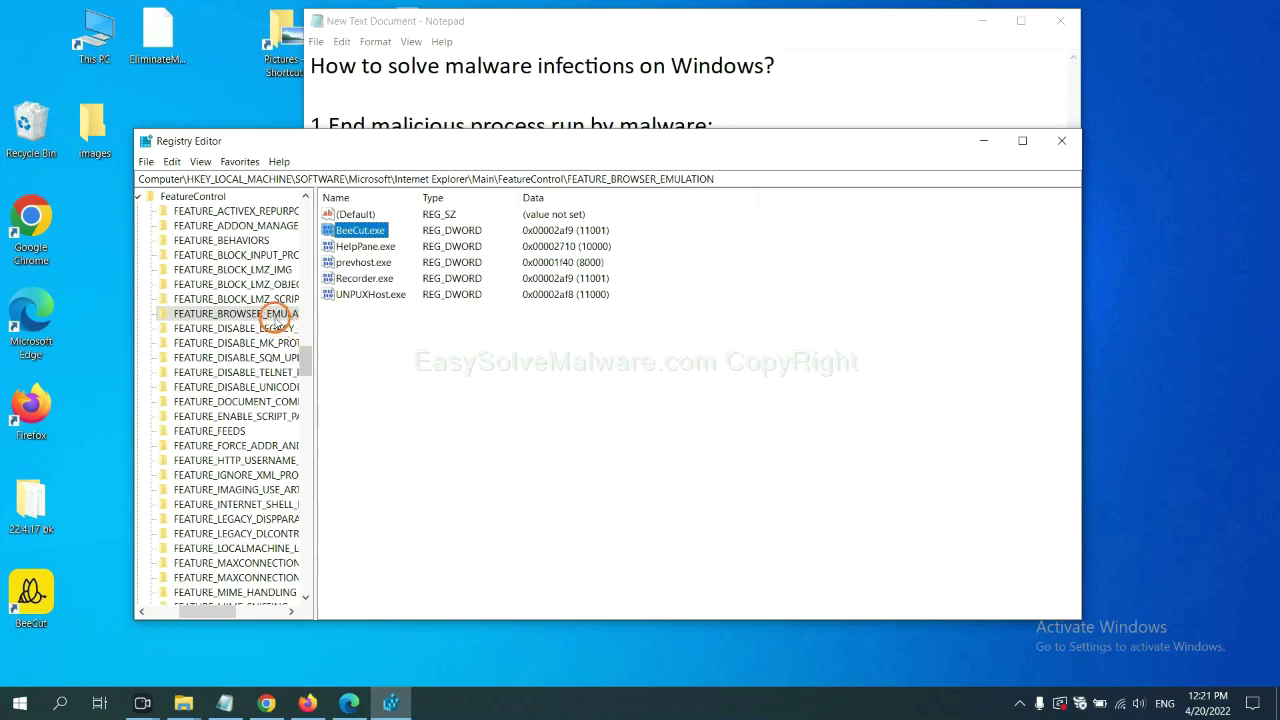
right_click(259, 314)
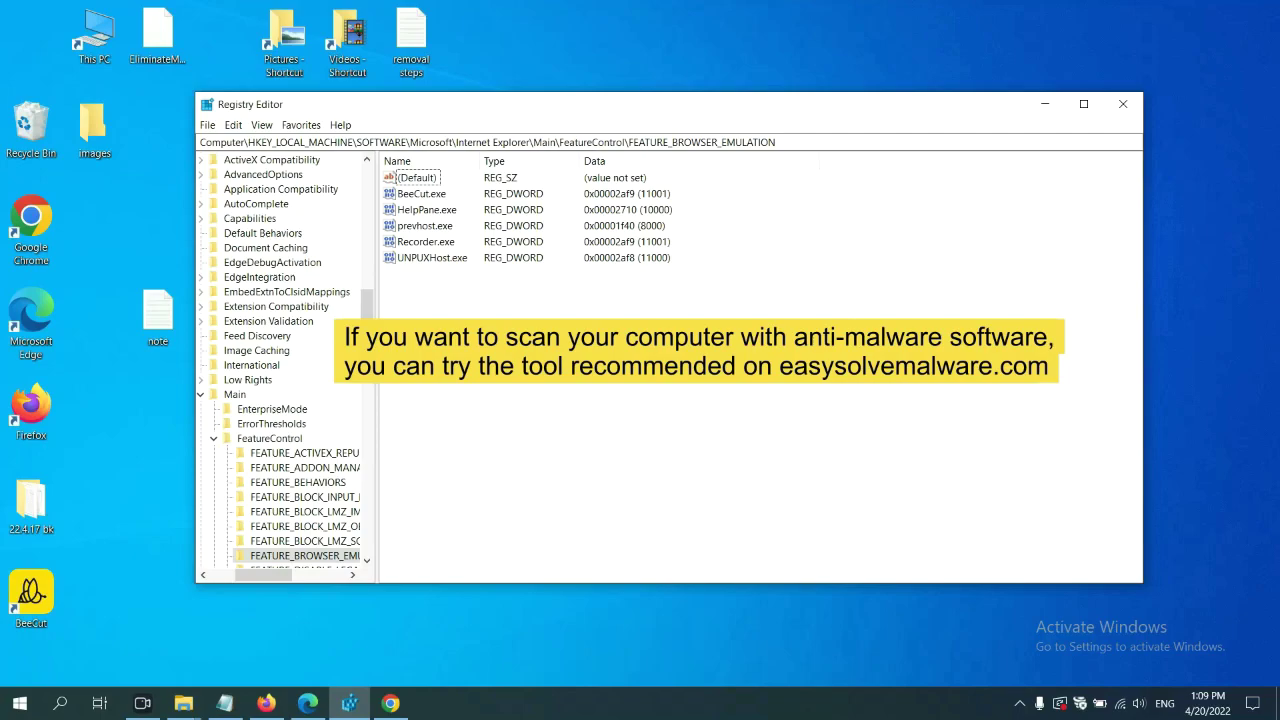
Step: Switch to Chrome's easysolvemalware.com removal guide and scroll through its Quick Menu
left_click(394, 705)
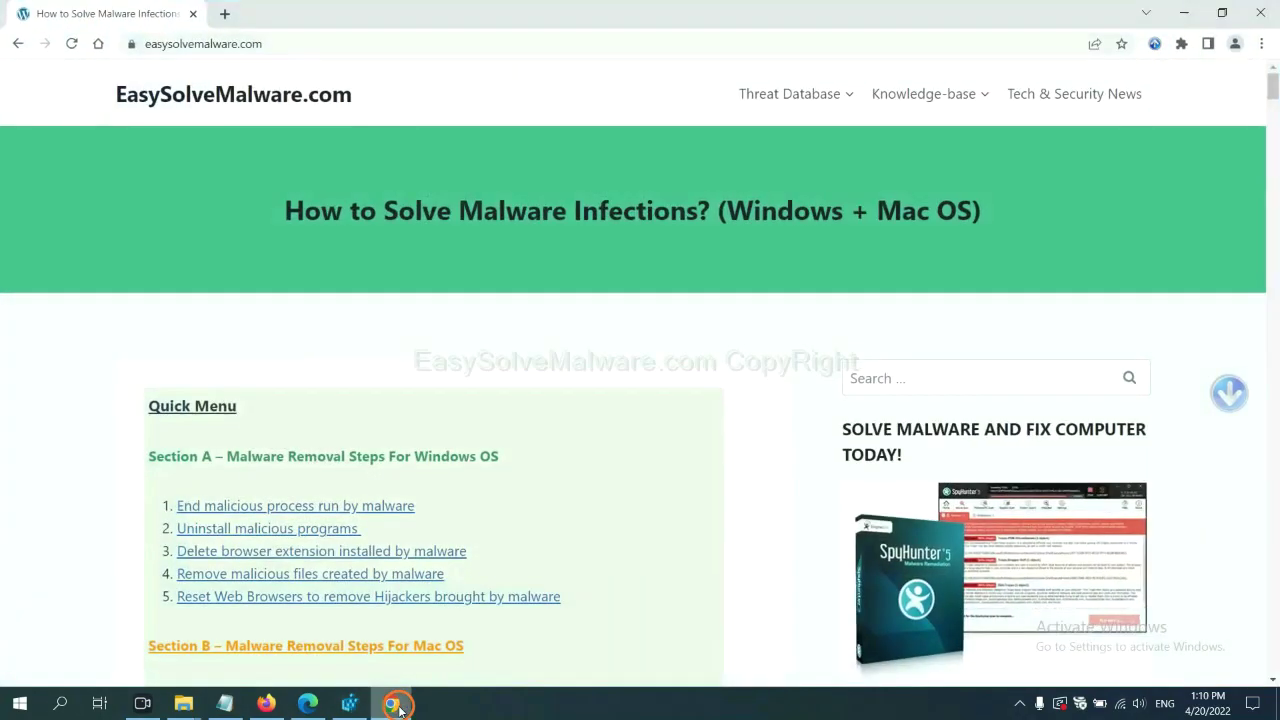
scroll(928, 450, "down", 1)
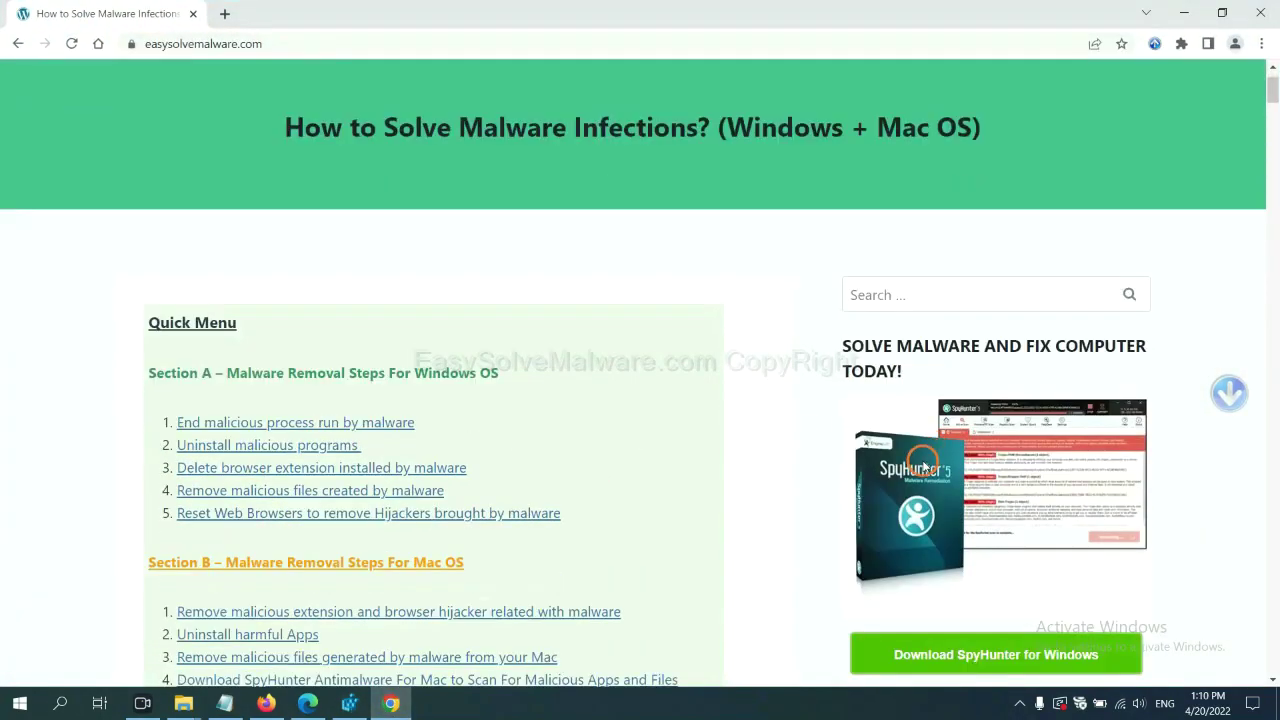
scroll(920, 460, "up", 1)
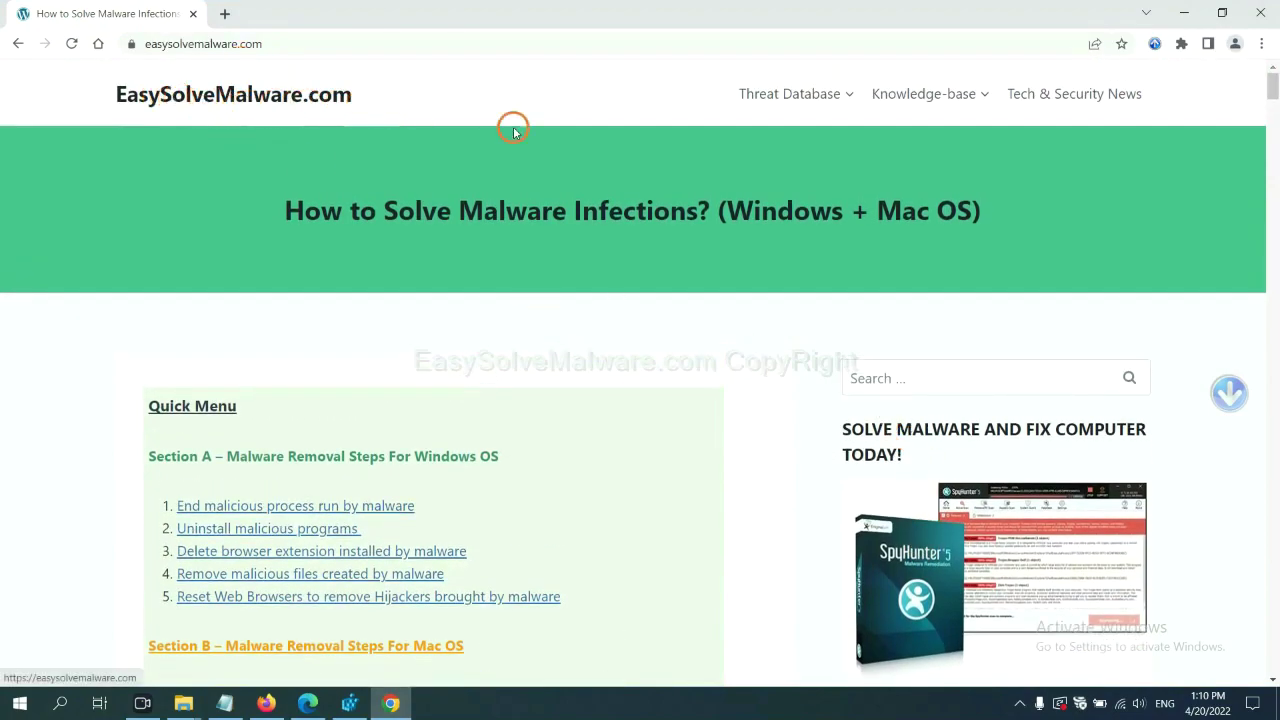
scroll(1040, 437, "down", 3)
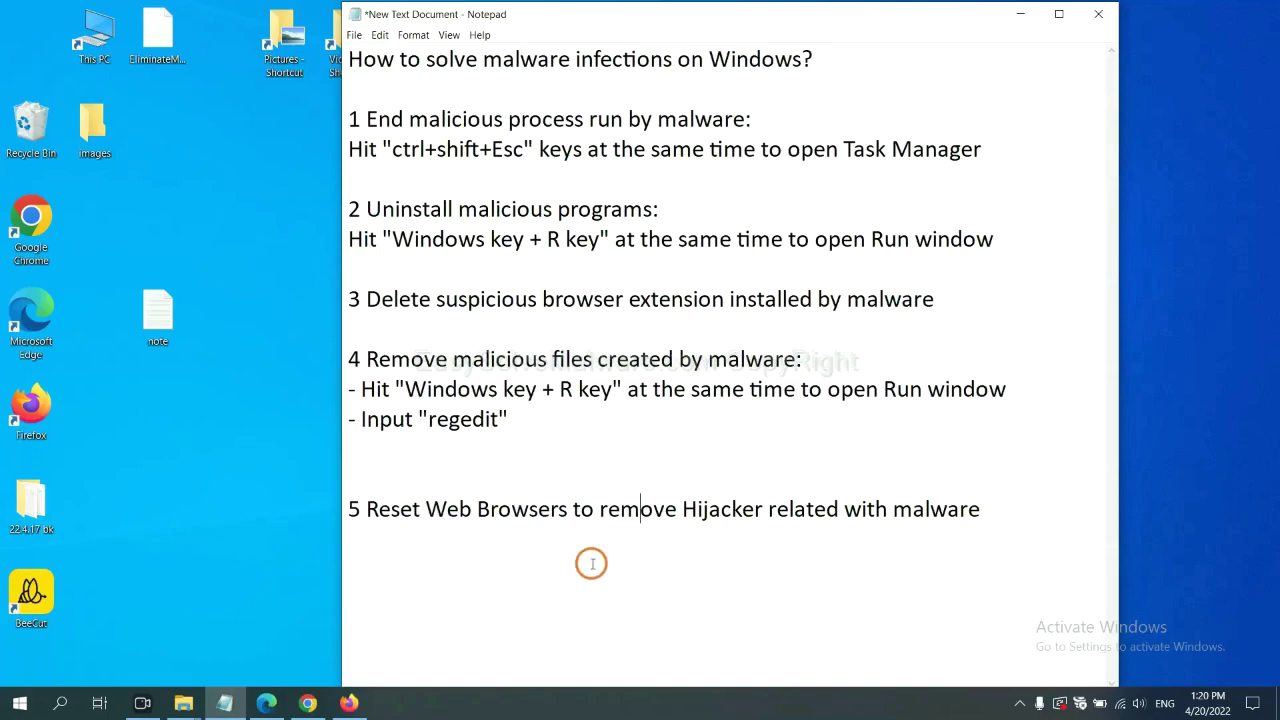
Step: Search Chrome settings for 'reset' and choose 'Restore settings to their original defaults'
left_click(302, 705)
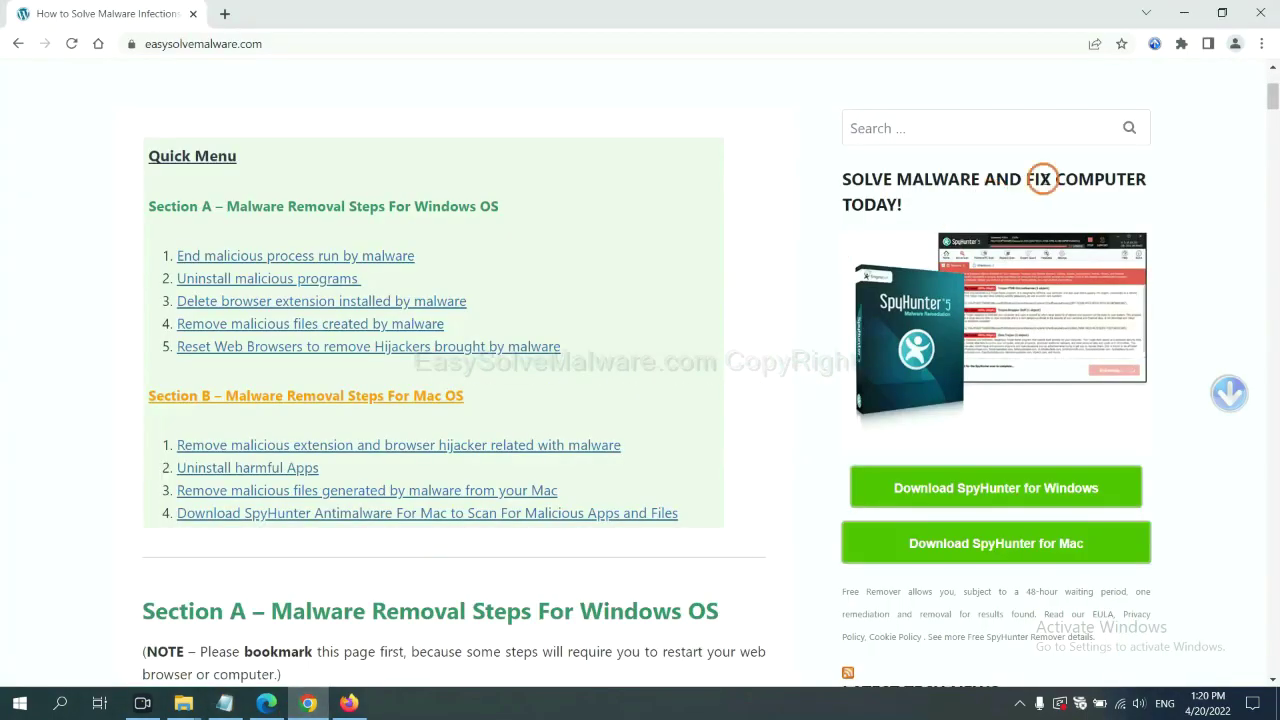
left_click(1263, 44)
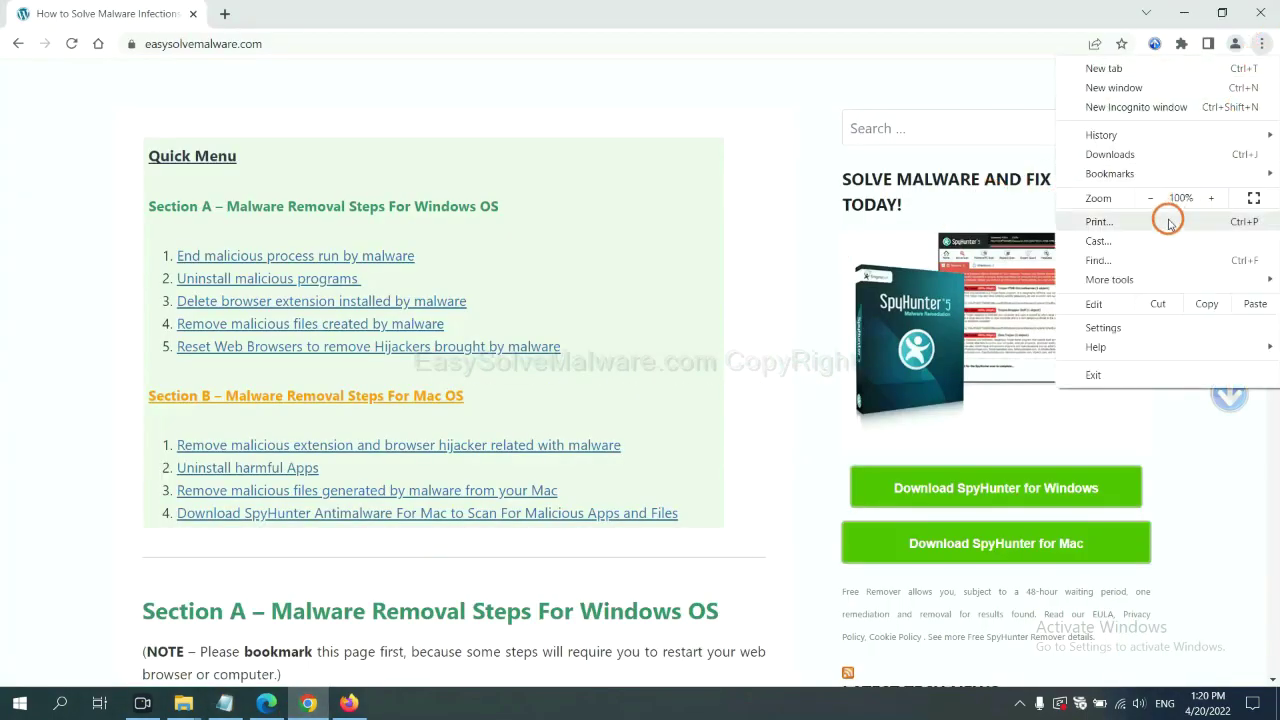
left_click(1115, 326)
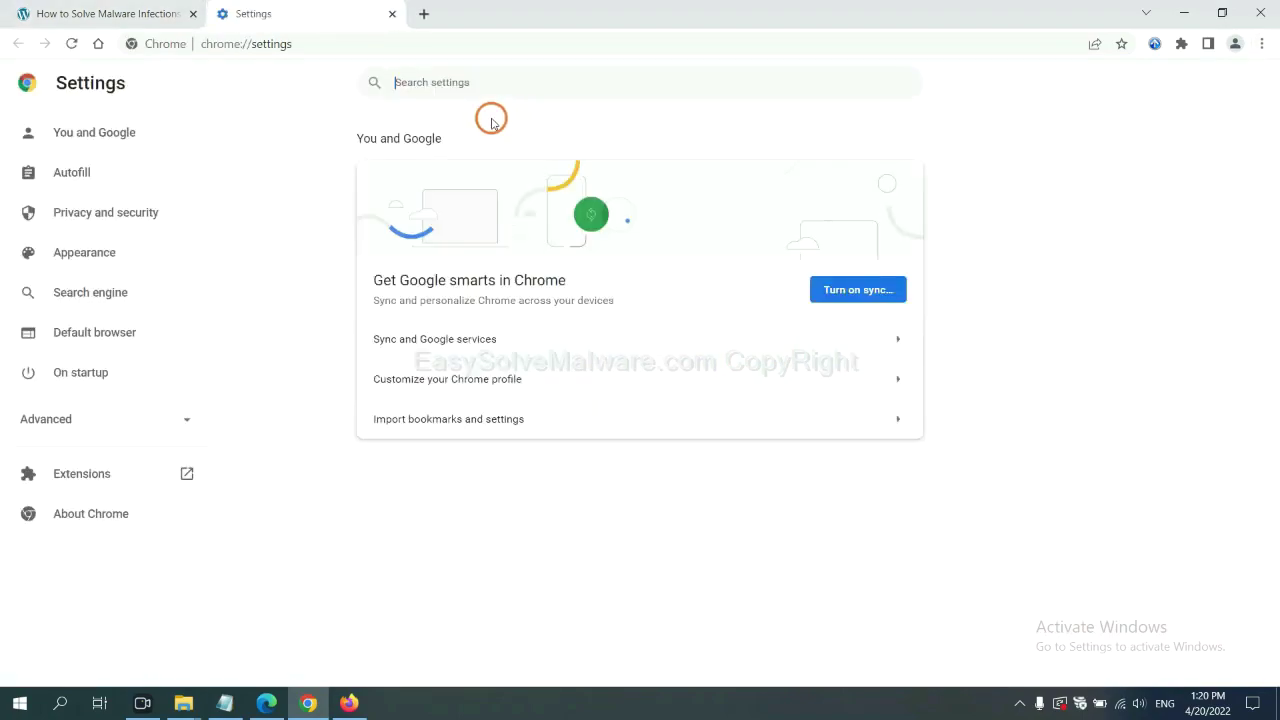
left_click(497, 93)
type("reset")
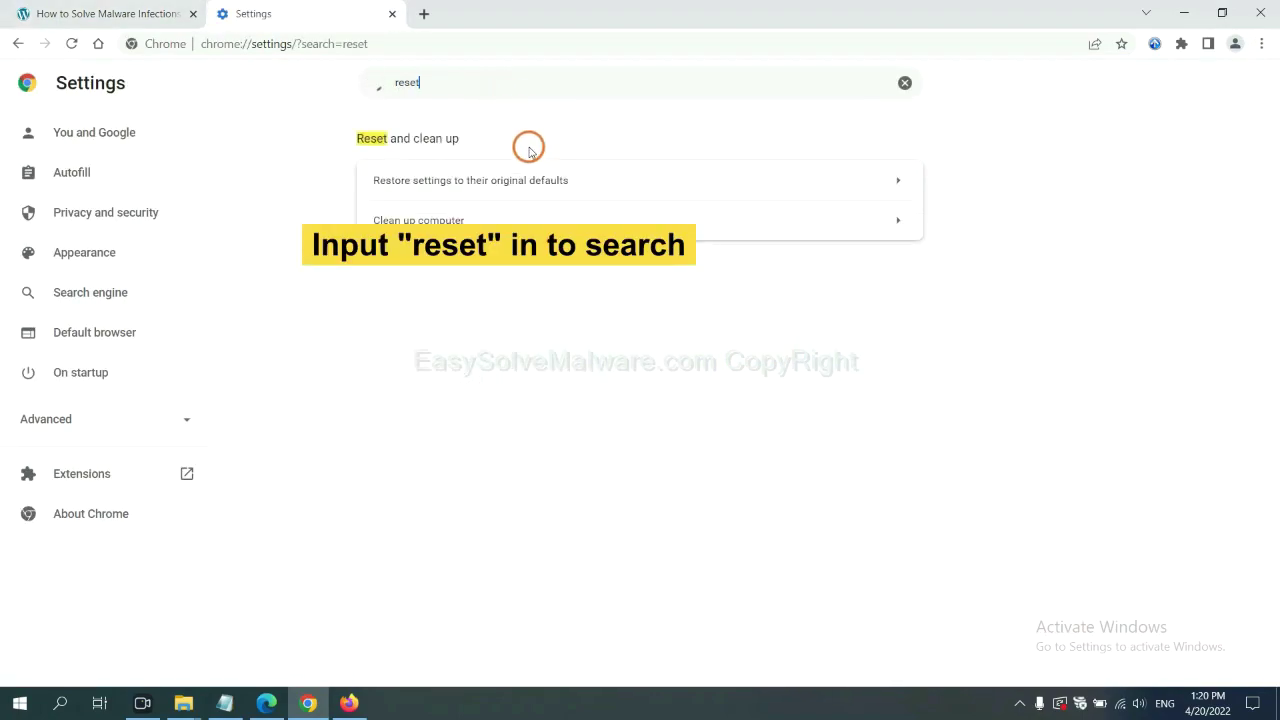
left_click(550, 180)
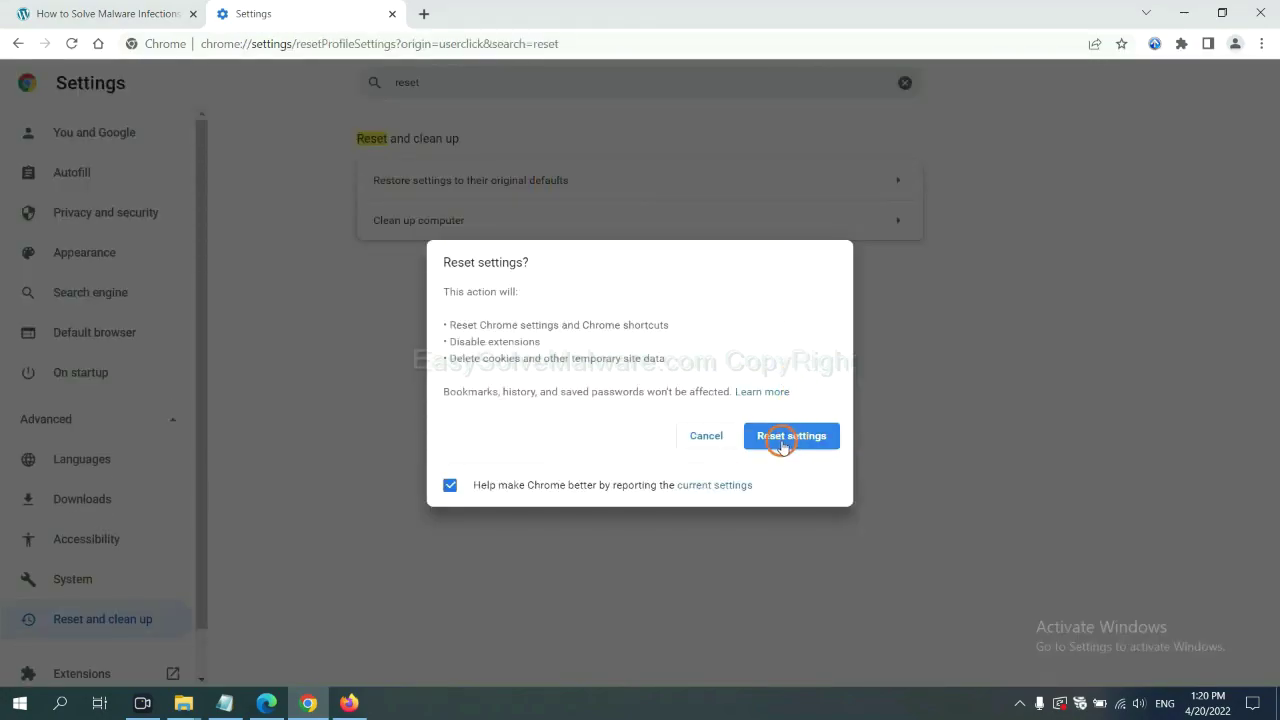
Step: Use Help > More troubleshooting information to refresh Firefox to its defaults, confirming the refresh
left_click(349, 700)
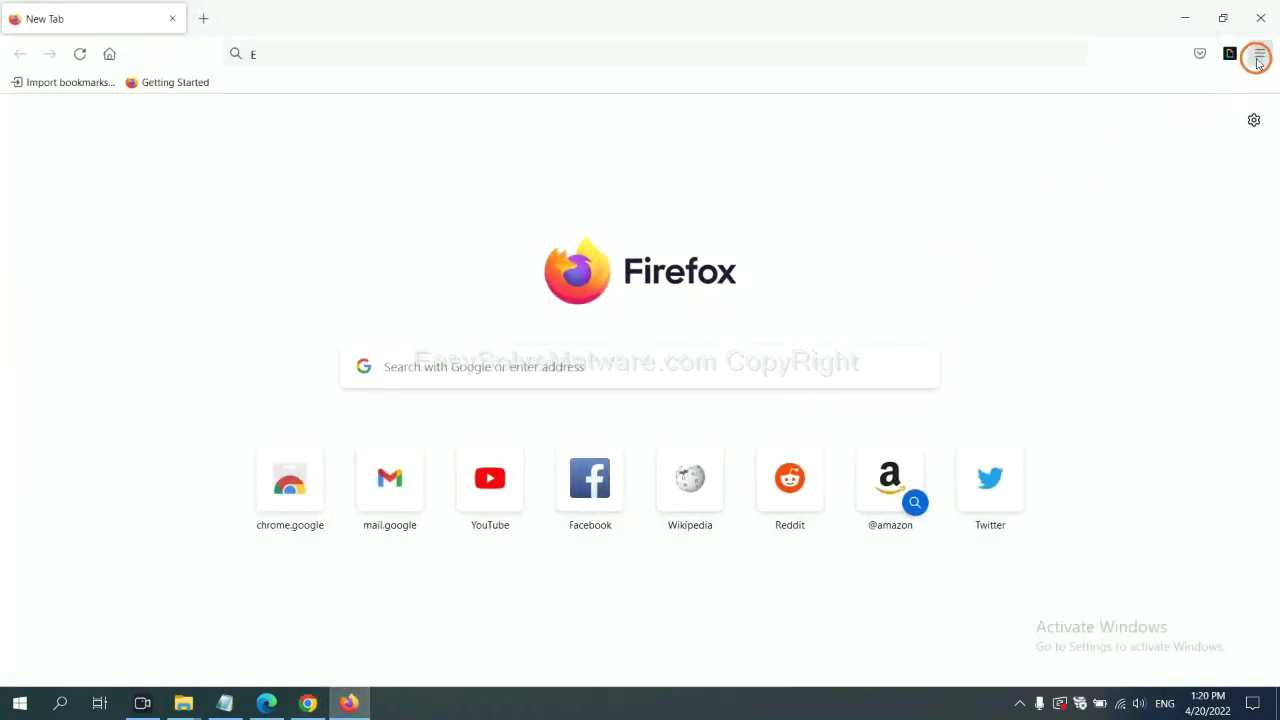
left_click(1260, 55)
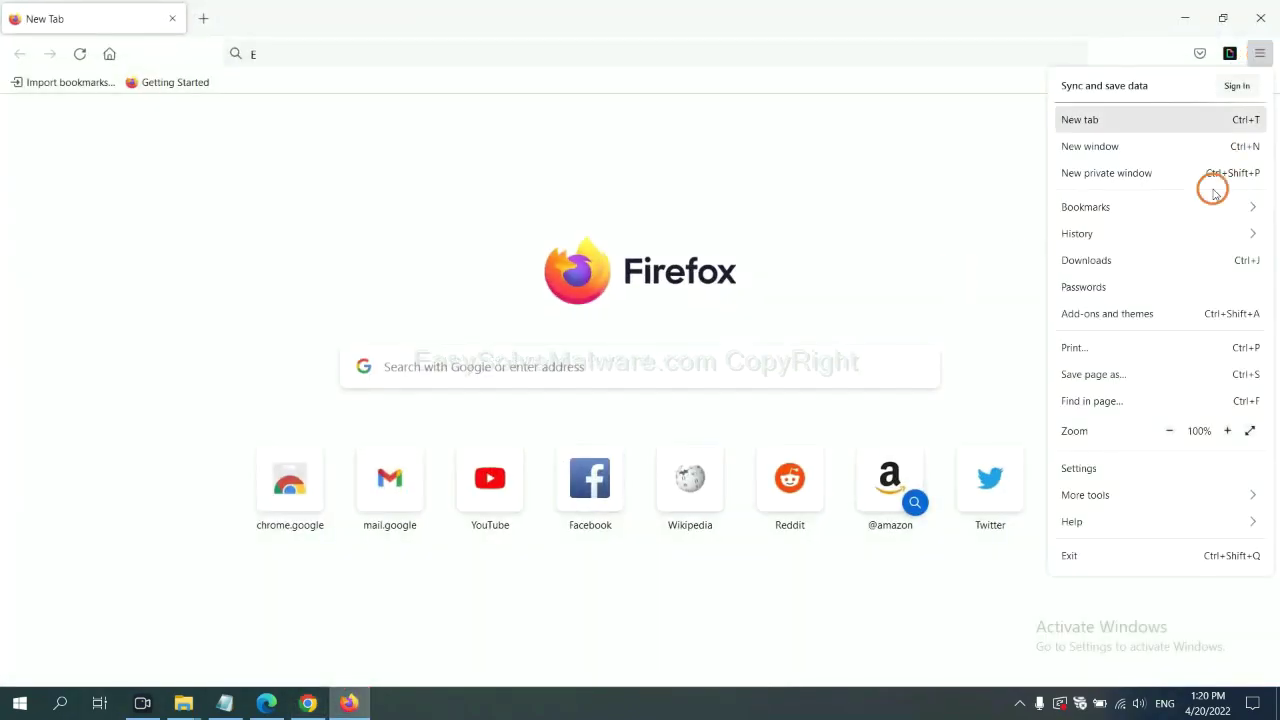
left_click(1101, 520)
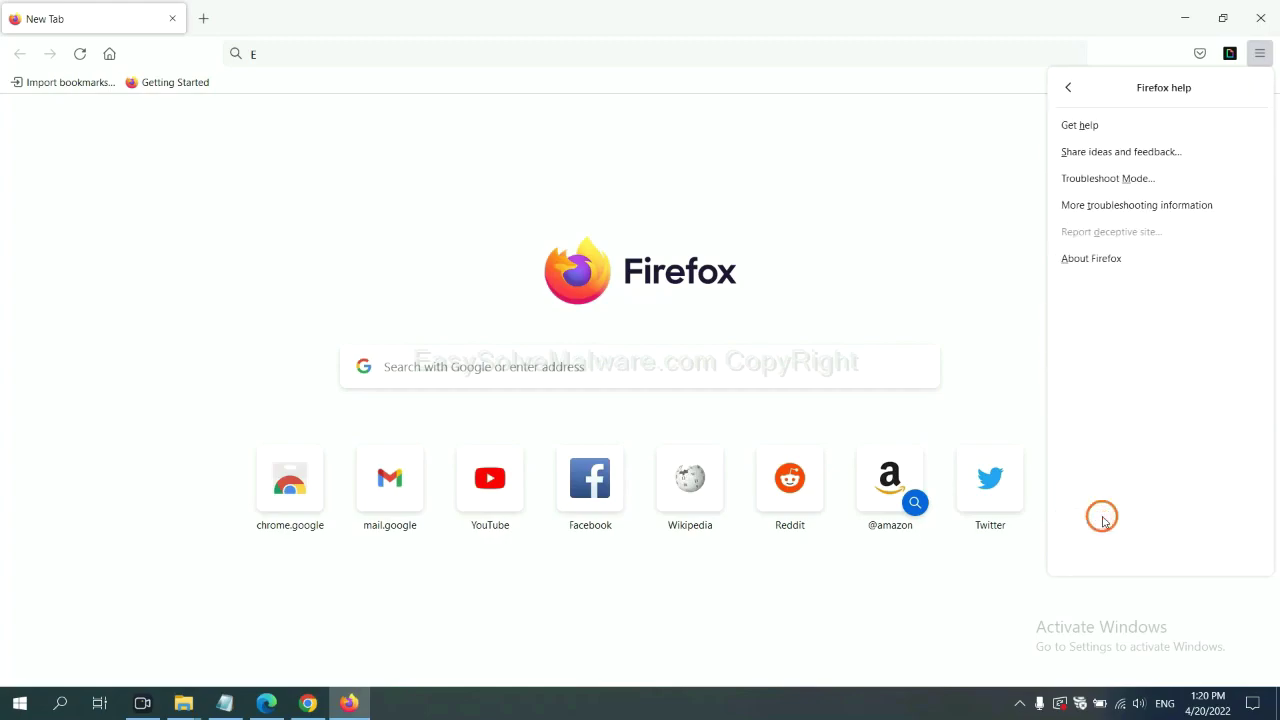
left_click(1123, 208)
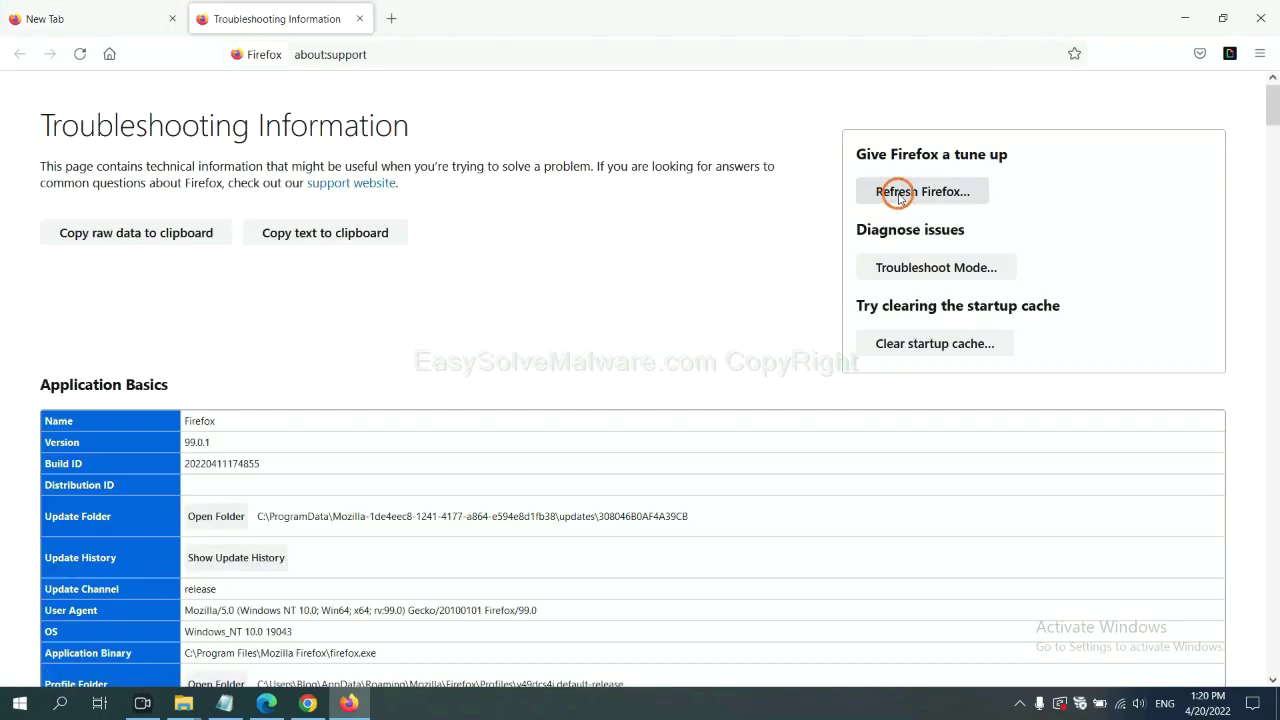
left_click(899, 196)
left_click(695, 198)
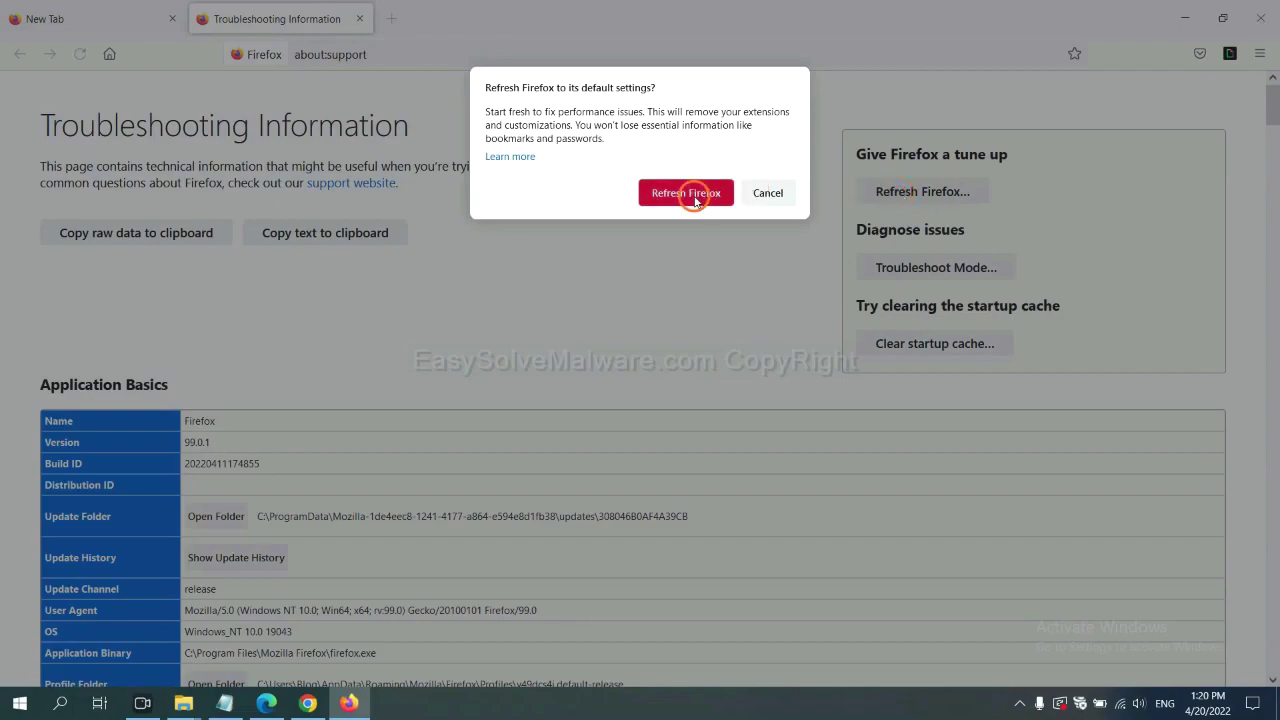
Step: Search Edge settings for 'reset' and choose 'Restore settings to their default values'
left_click(266, 705)
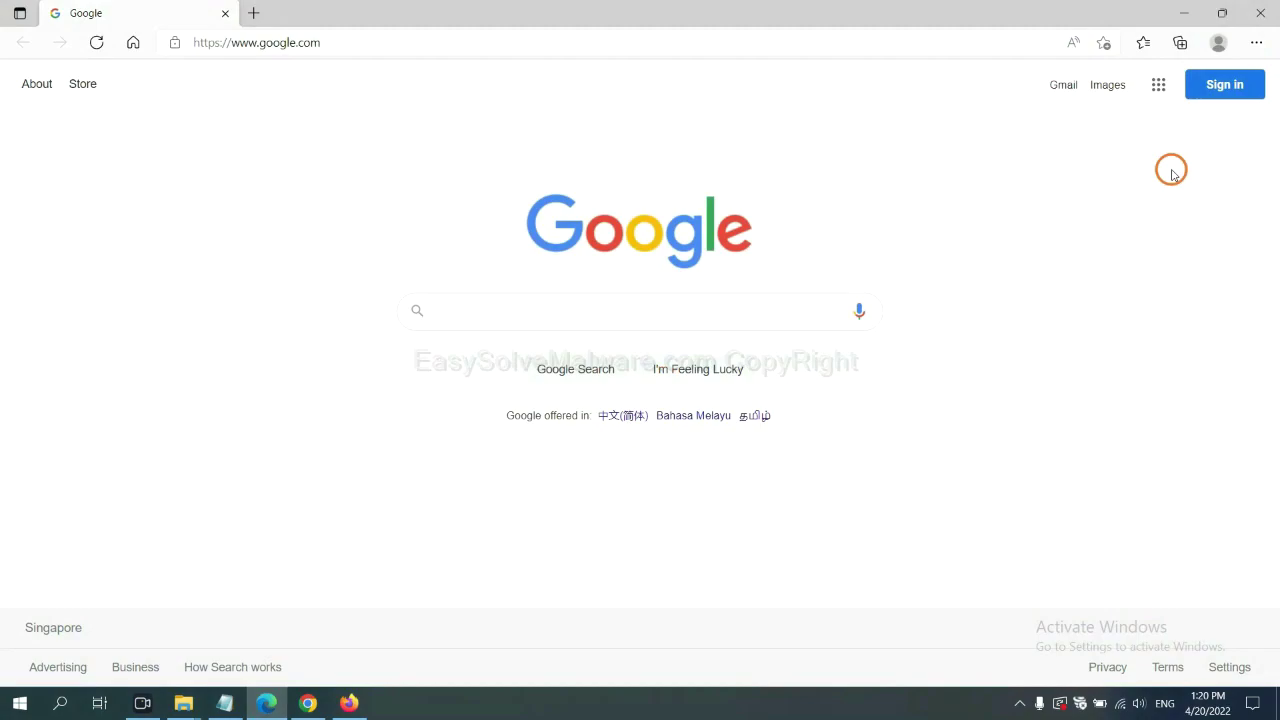
left_click(1256, 42)
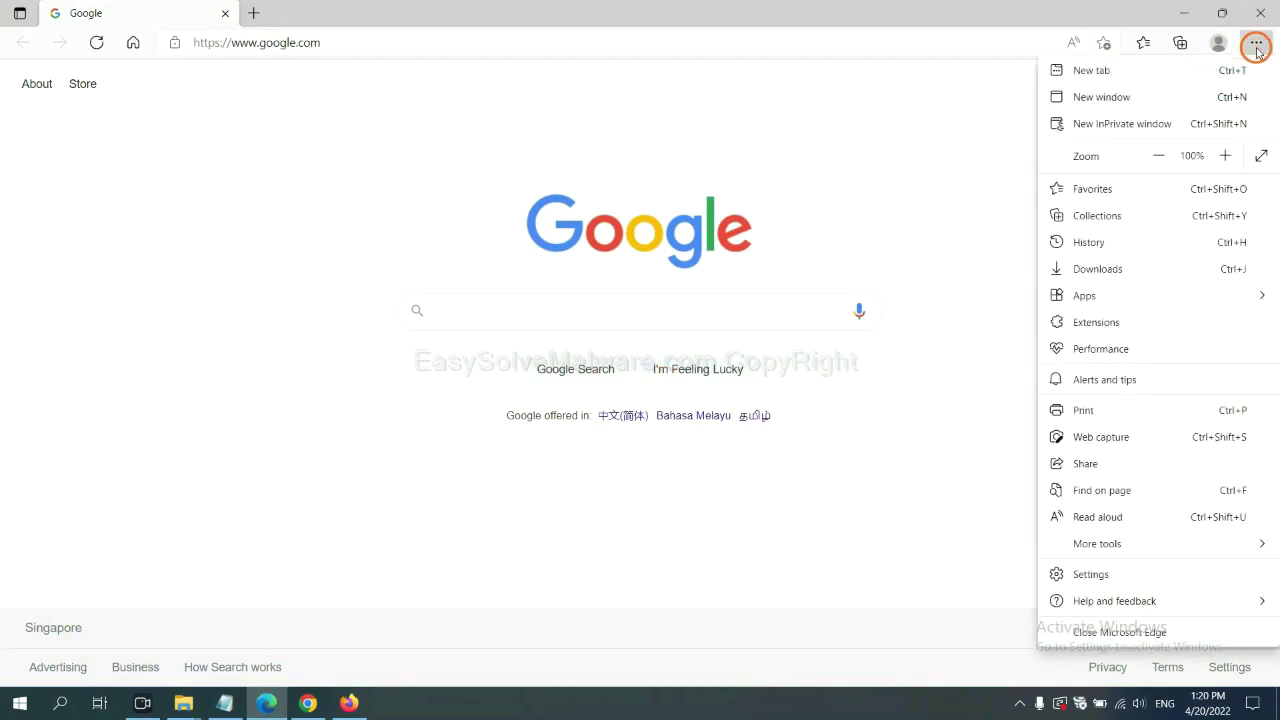
left_click(1104, 576)
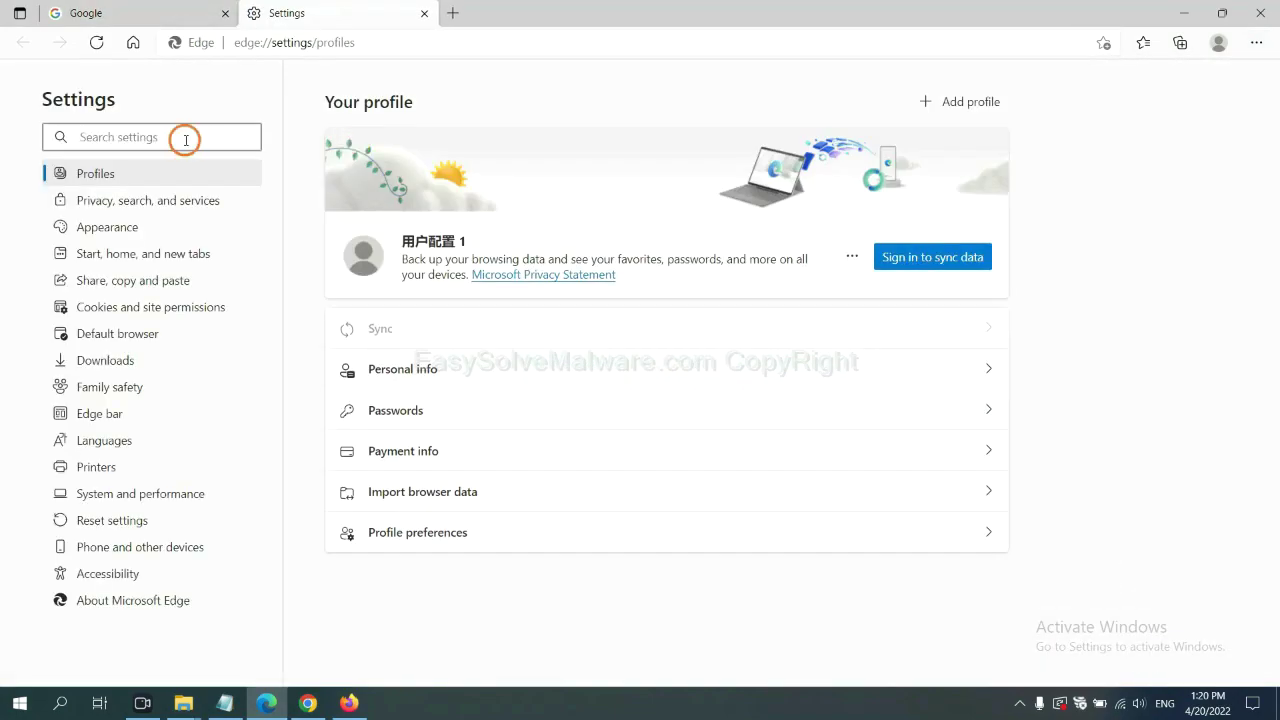
type("re")
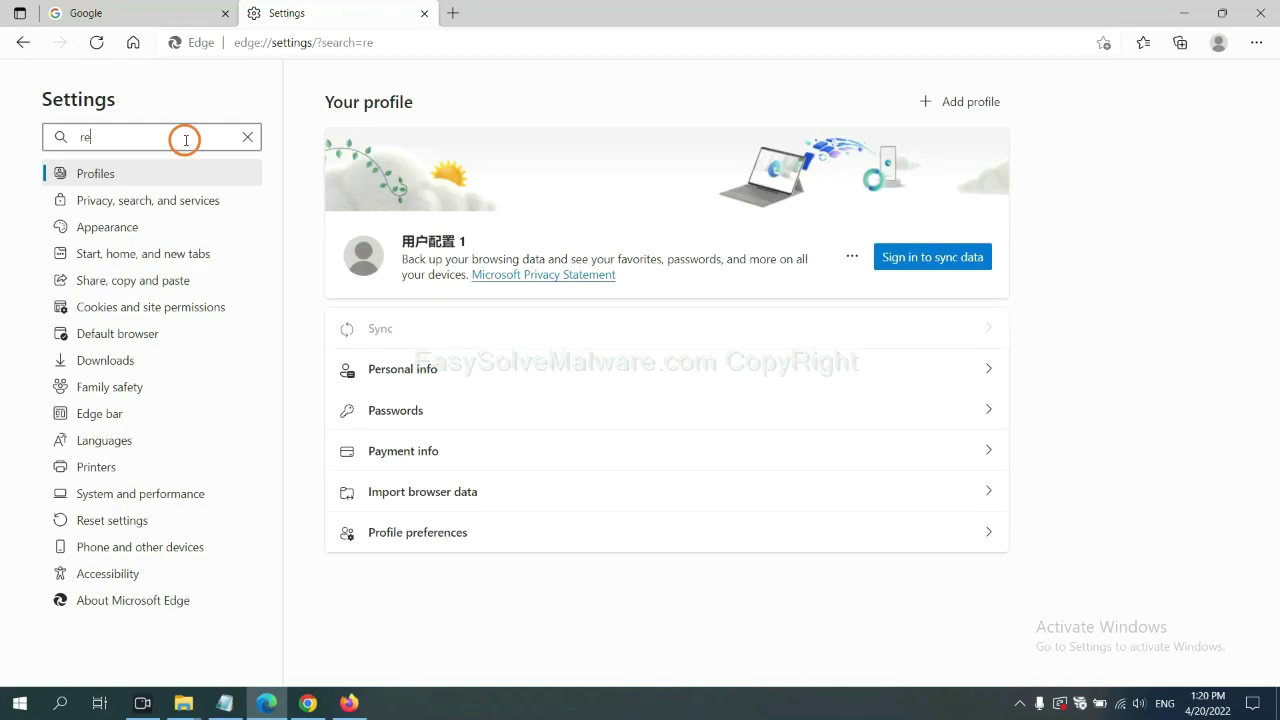
type("set")
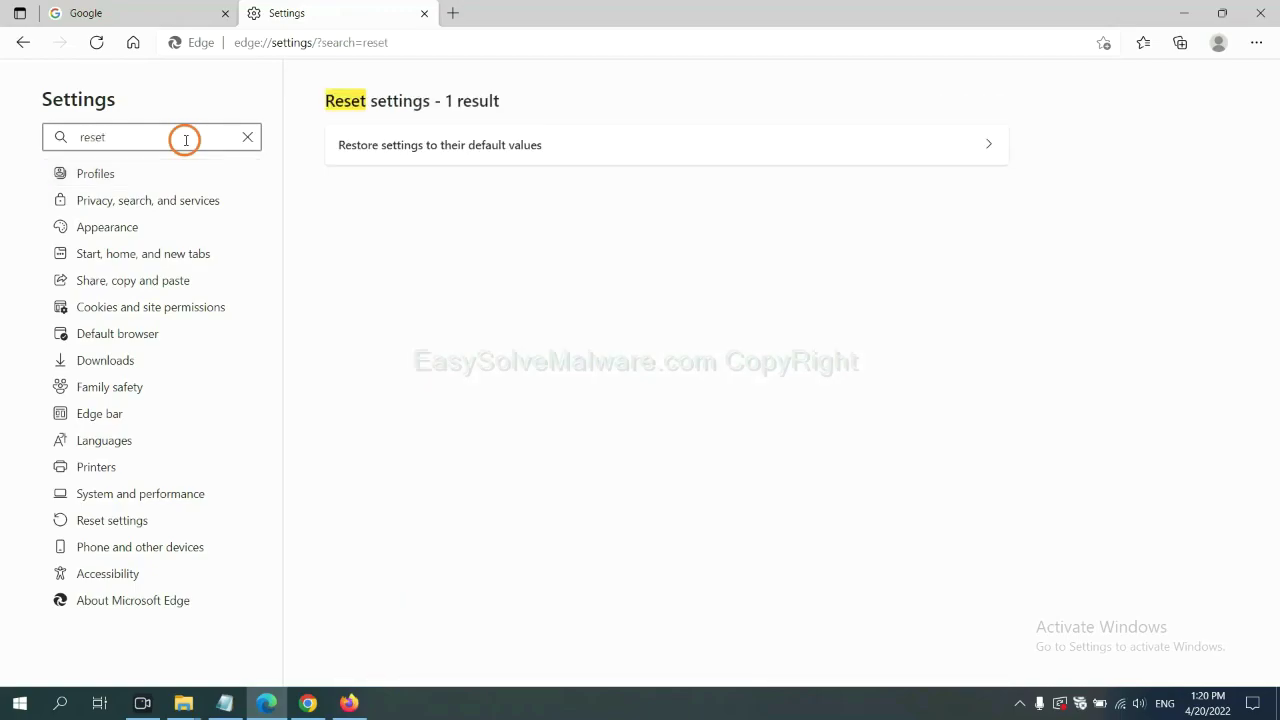
left_click(449, 144)
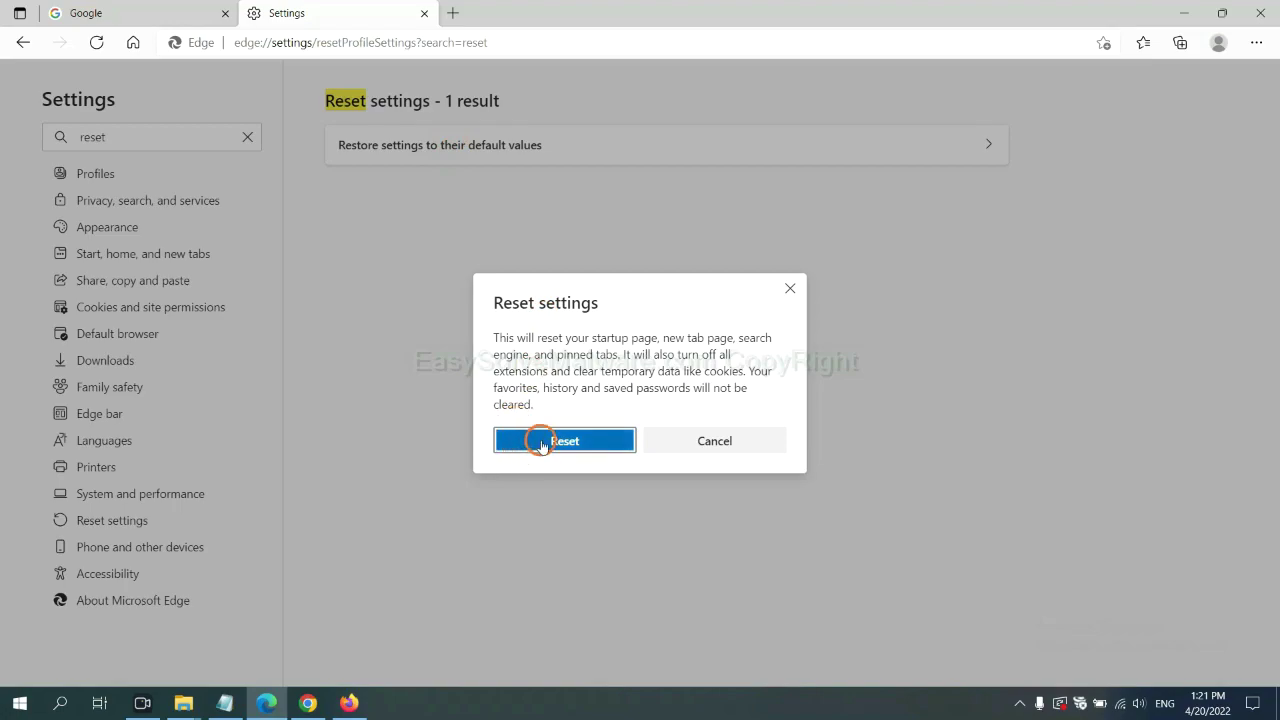